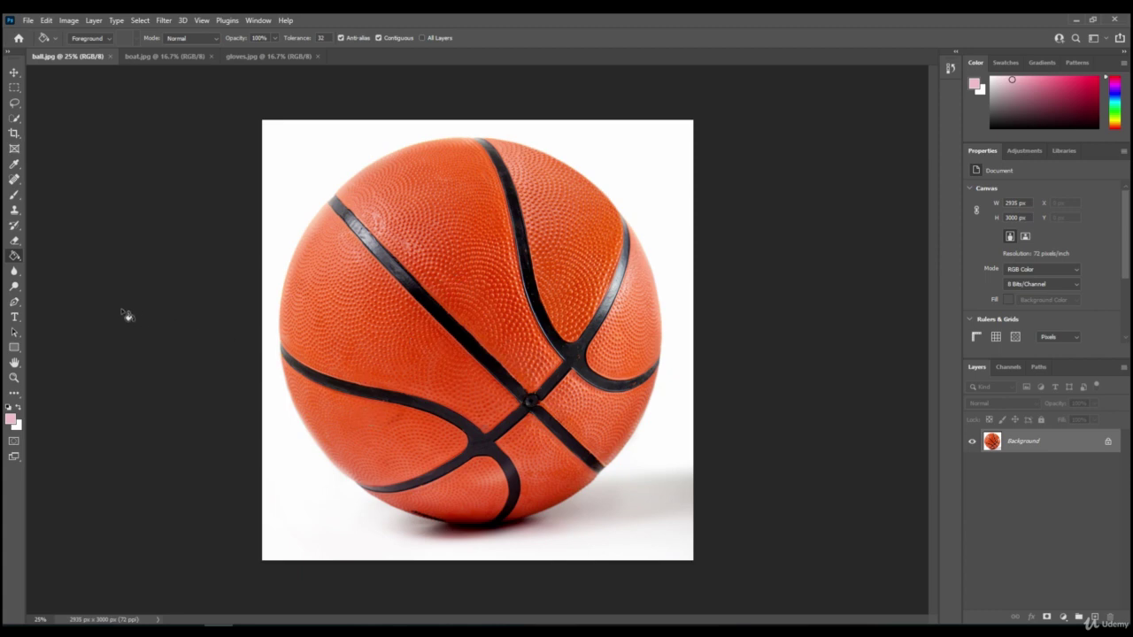
Step: Switch from the paint bucket to the Brush tool on the basketball photo
click(14, 196)
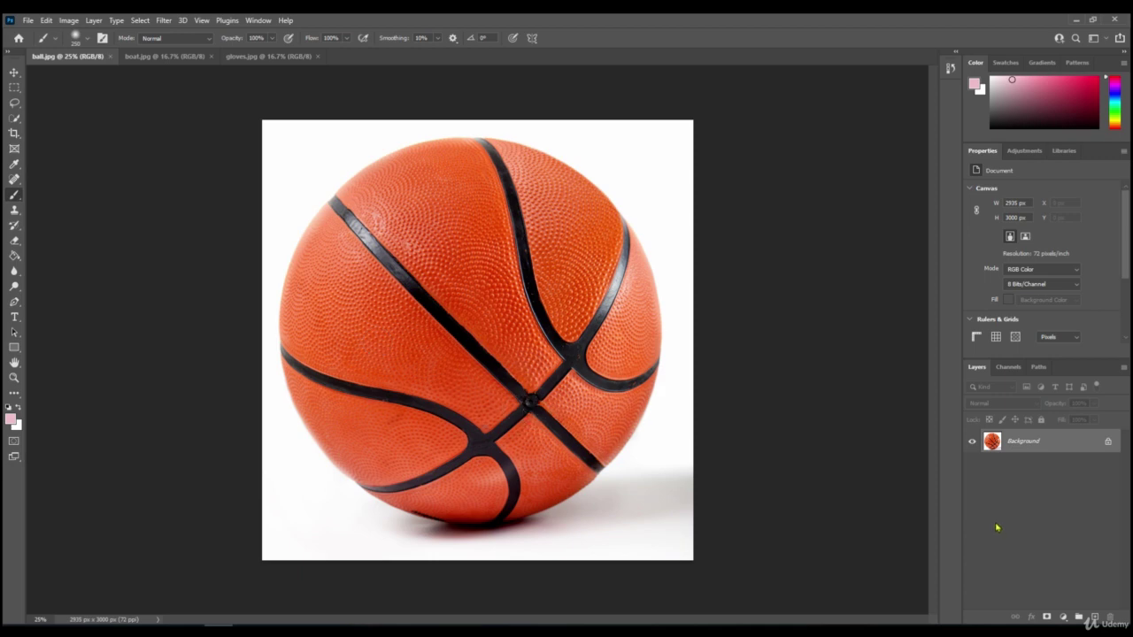
Step: Unlock the basketball's Background into Layer 0 and add a default Hue/Saturation adjustment layer
click(1108, 443)
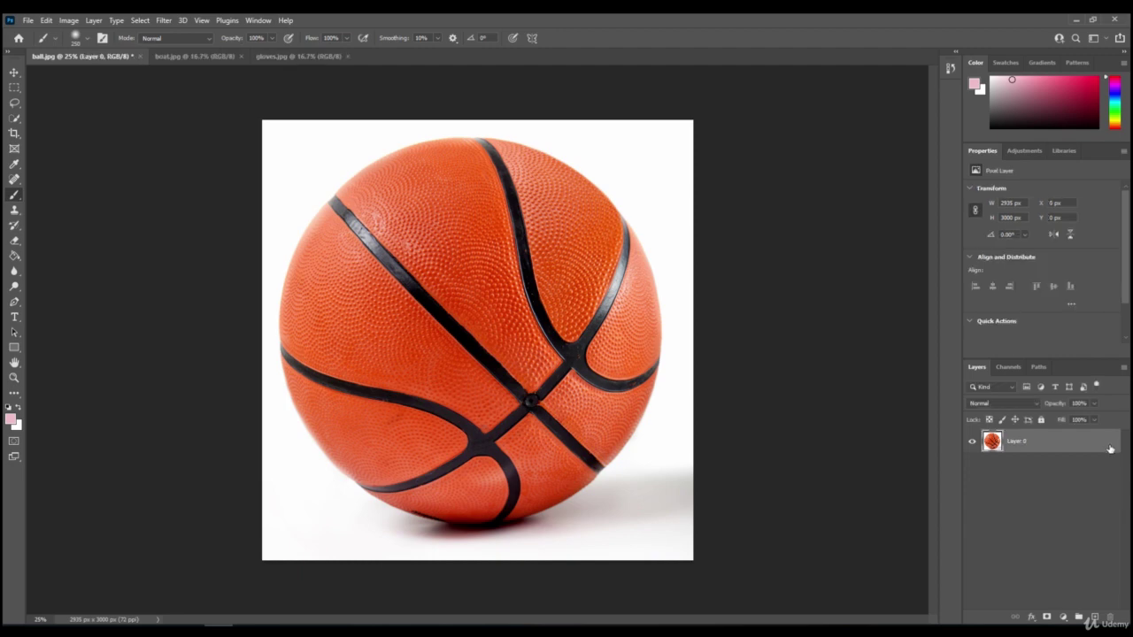
click(1064, 617)
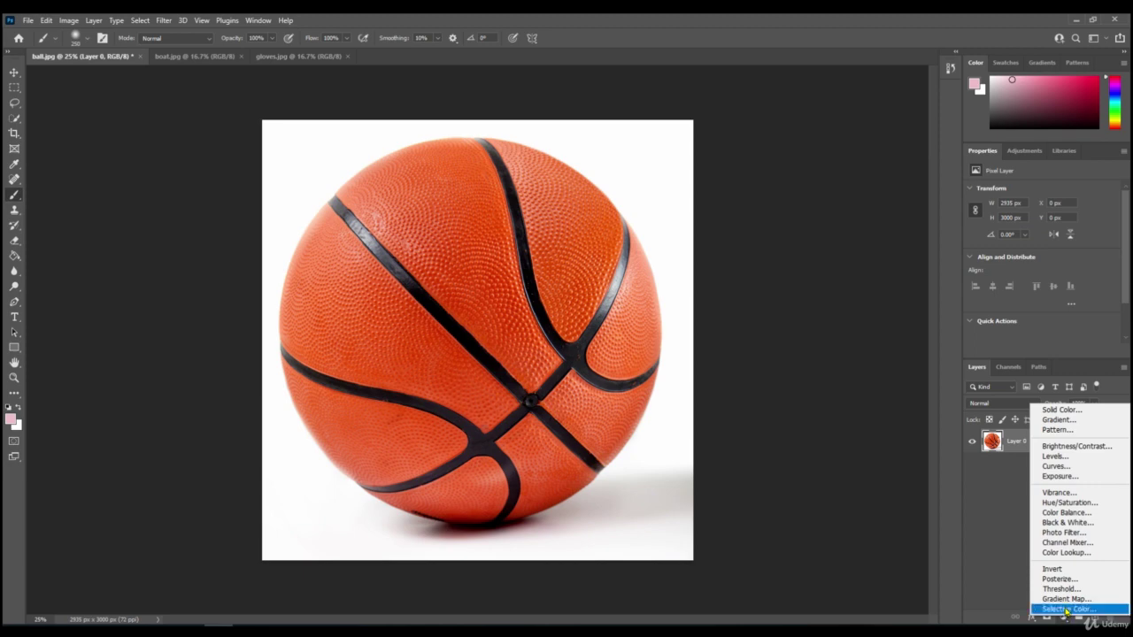
click(1060, 503)
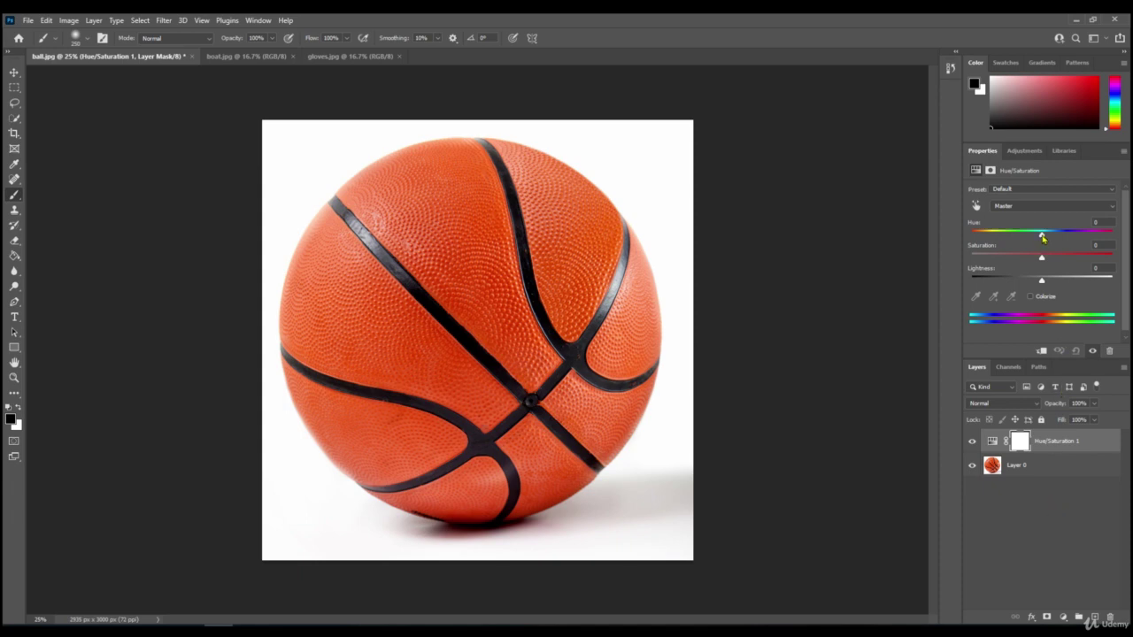
Step: Set Hue to +38 and Saturation to -24, turning the basketball muted yellow
drag(1043, 238, 1085, 279)
drag(1050, 235, 1015, 242)
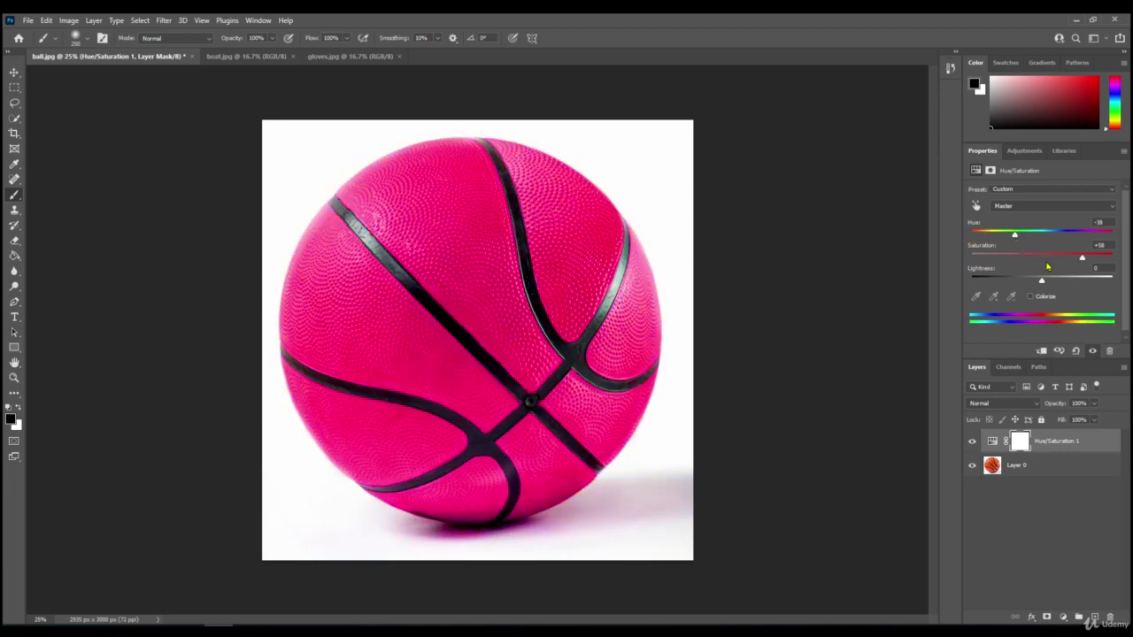
drag(1082, 260, 1025, 259)
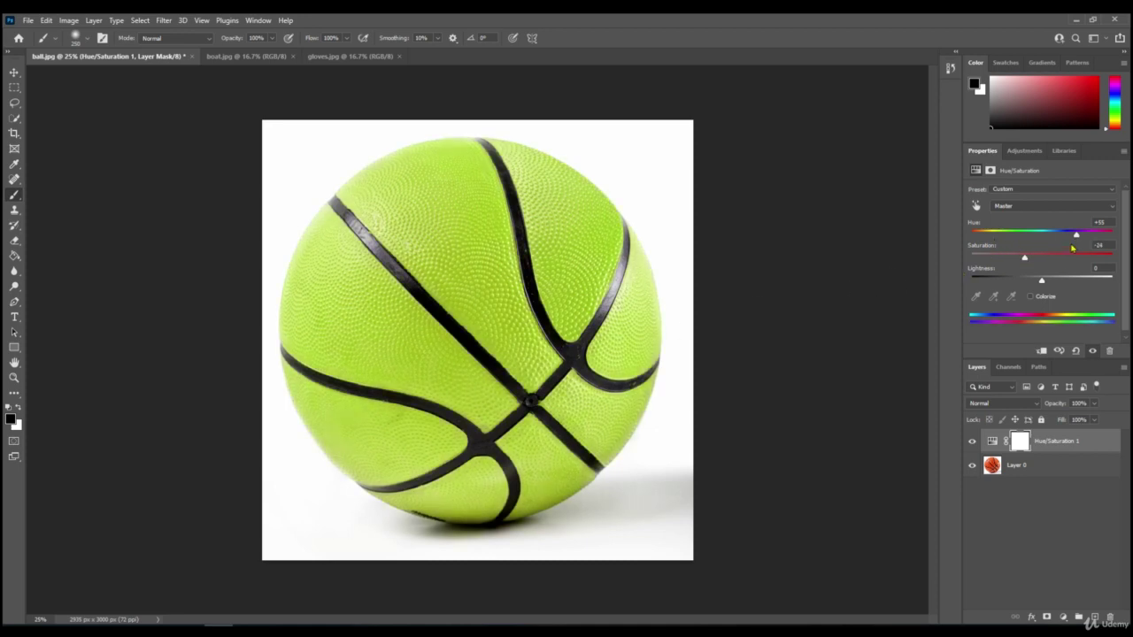
mouse_move(1076, 236)
mouse_down()
mouse_move(1013, 232)
mouse_move(1085, 235)
mouse_move(1068, 237)
mouse_up()
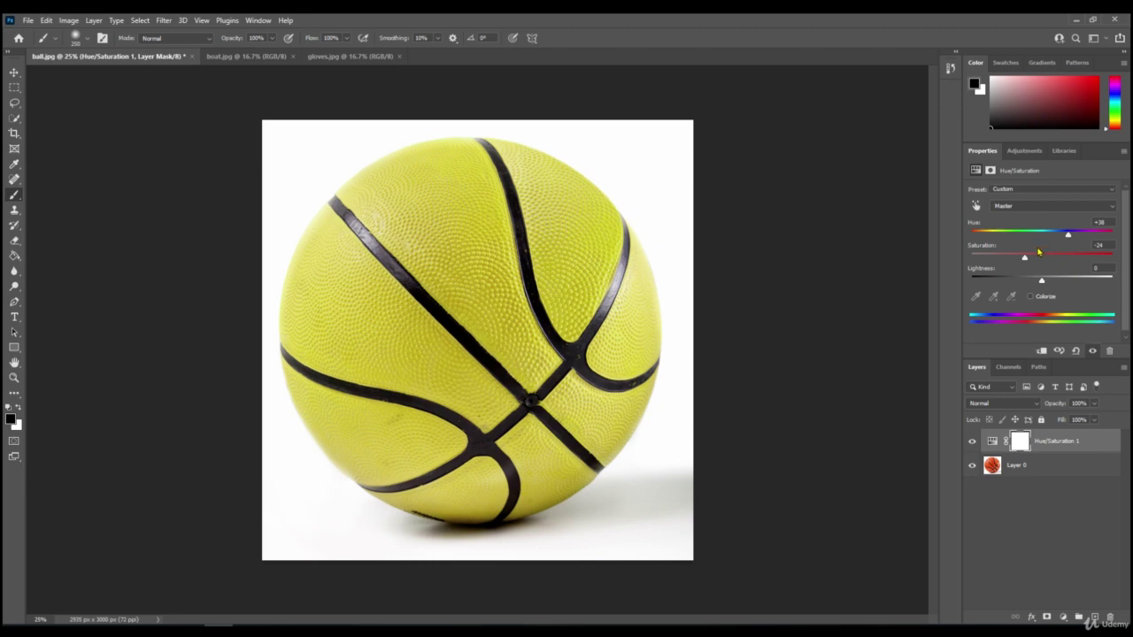
Step: On boat.jpg, unlock the Background, add a Hue/Saturation layer, and test Hue at -4
click(223, 57)
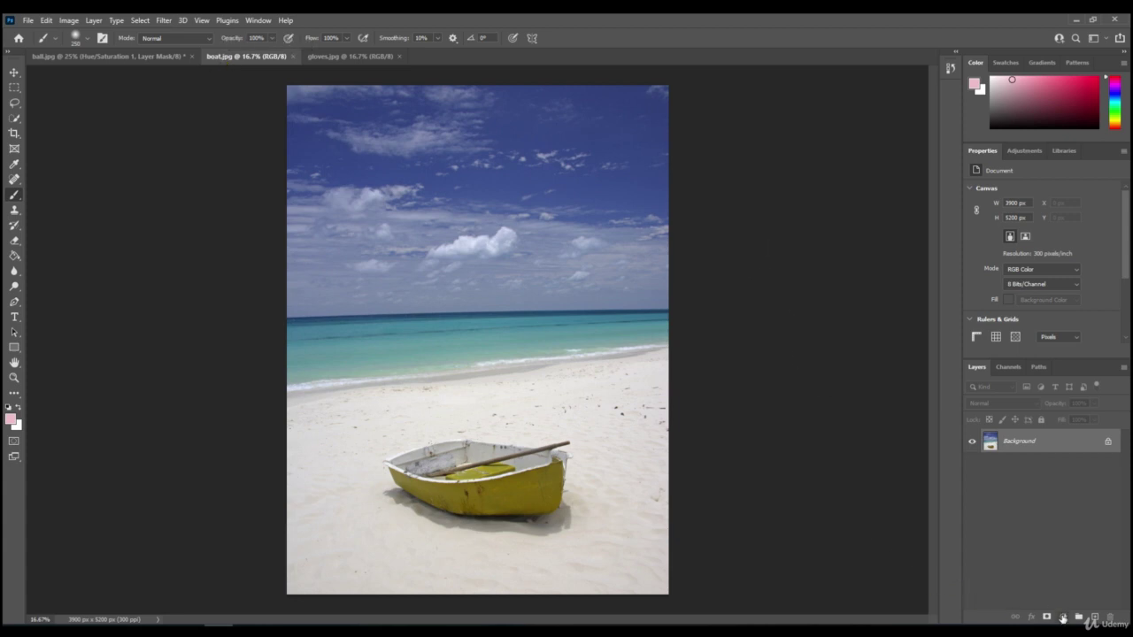
click(1107, 442)
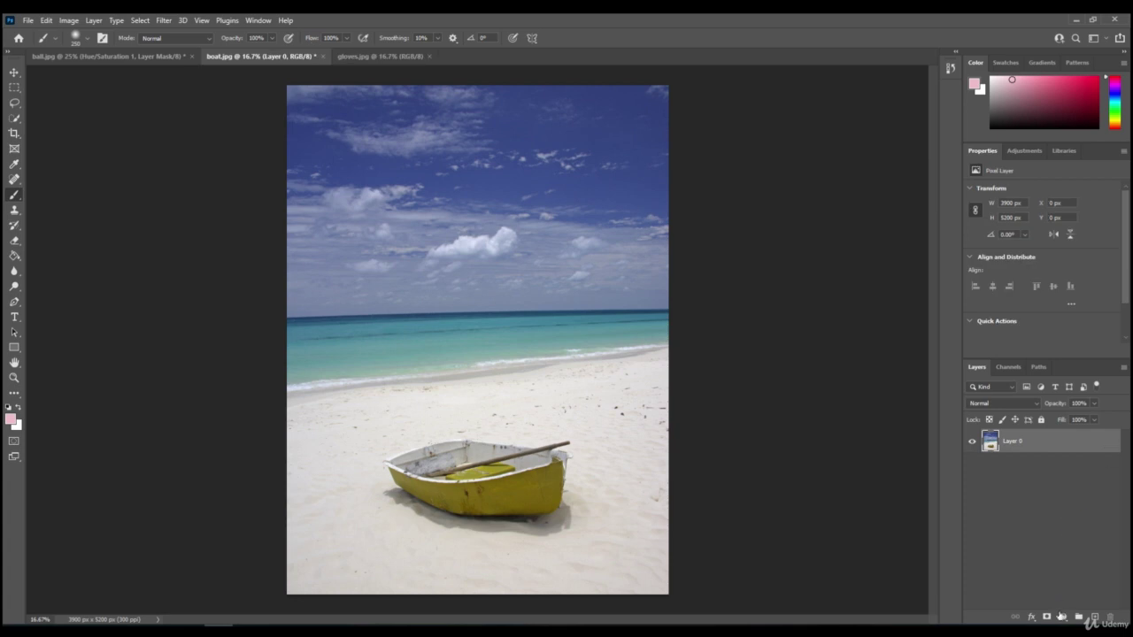
click(1061, 617)
click(1057, 503)
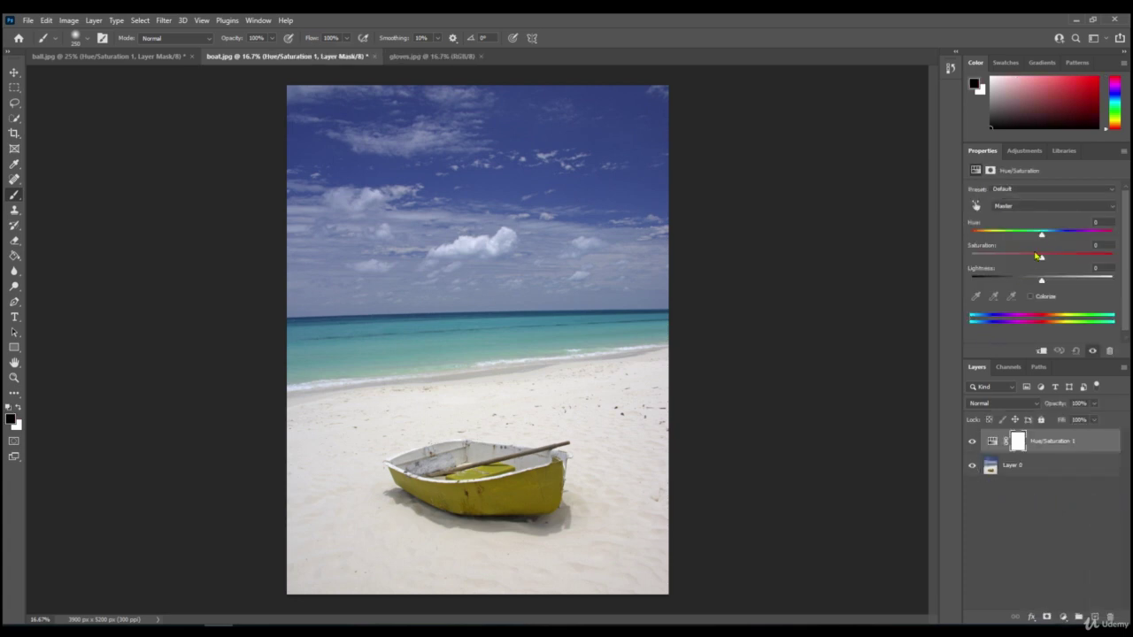
mouse_move(1041, 235)
mouse_down()
mouse_move(1088, 233)
mouse_move(1111, 248)
mouse_move(993, 250)
mouse_move(1085, 256)
mouse_move(1039, 256)
mouse_up()
Step: Delete the boat's Hue/Saturation layer and add a fresh default Hue/Saturation adjustment layer
click(1061, 447)
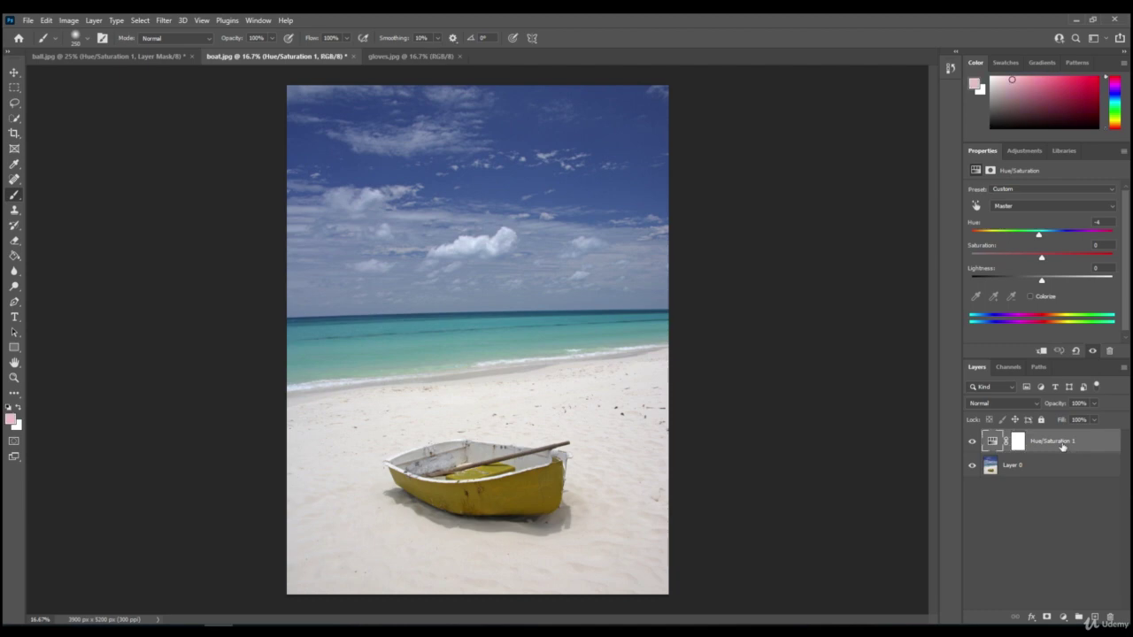
right_click(1062, 447)
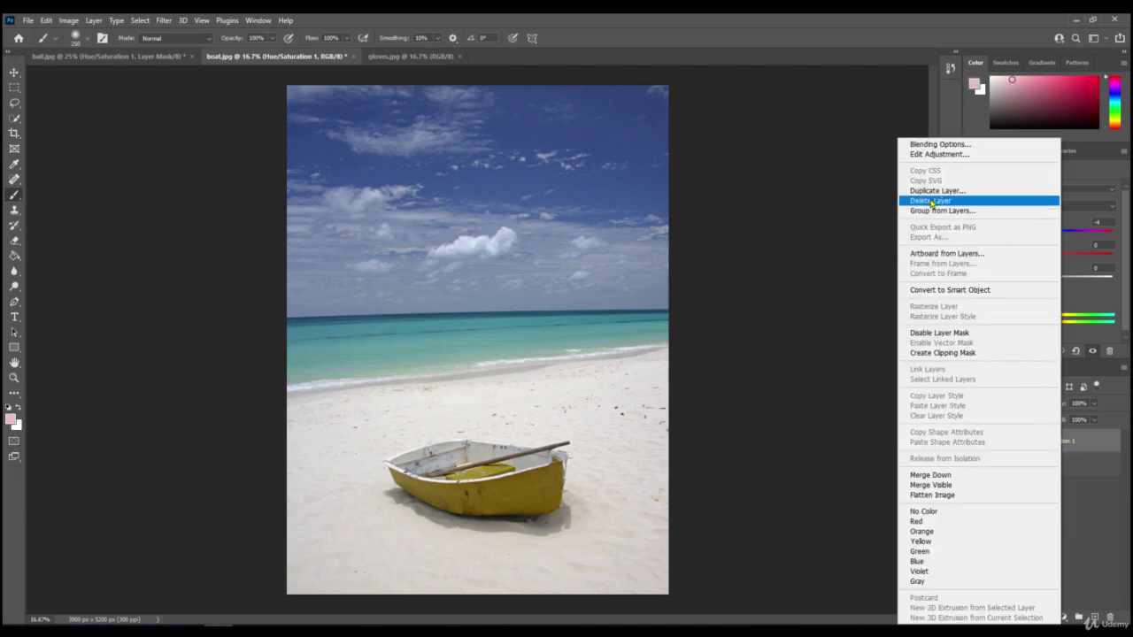
click(935, 200)
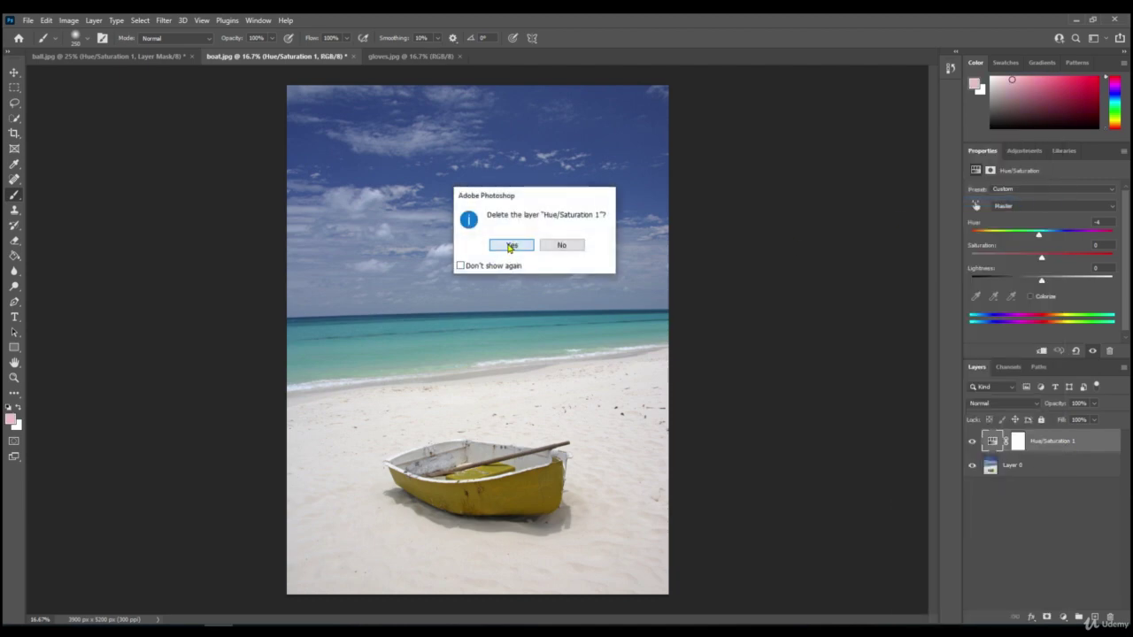
click(510, 246)
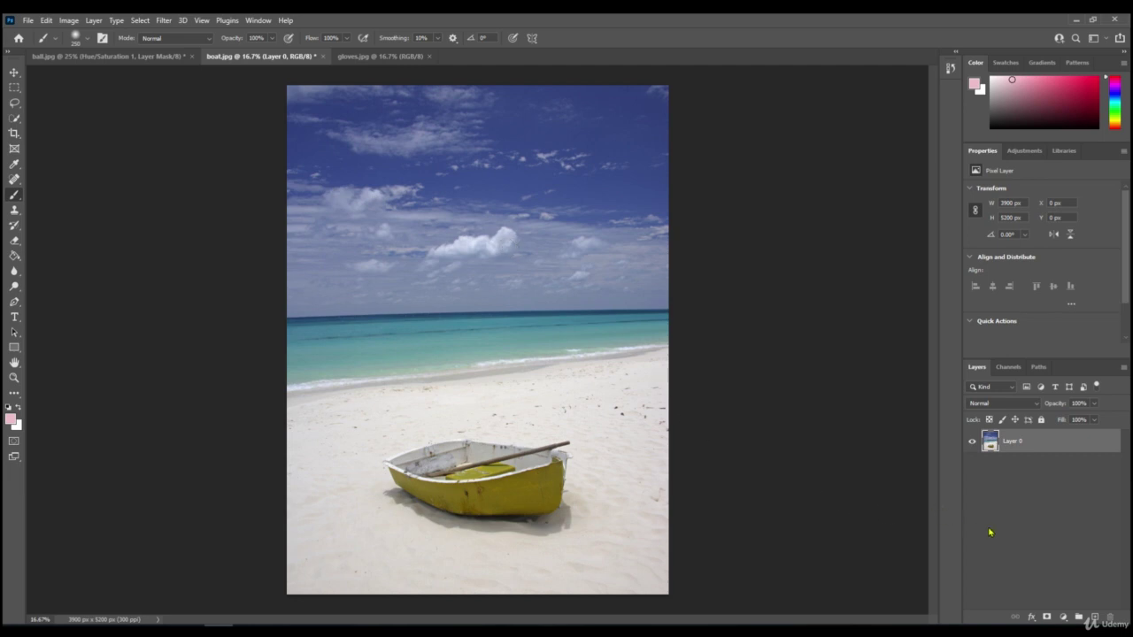
click(1024, 152)
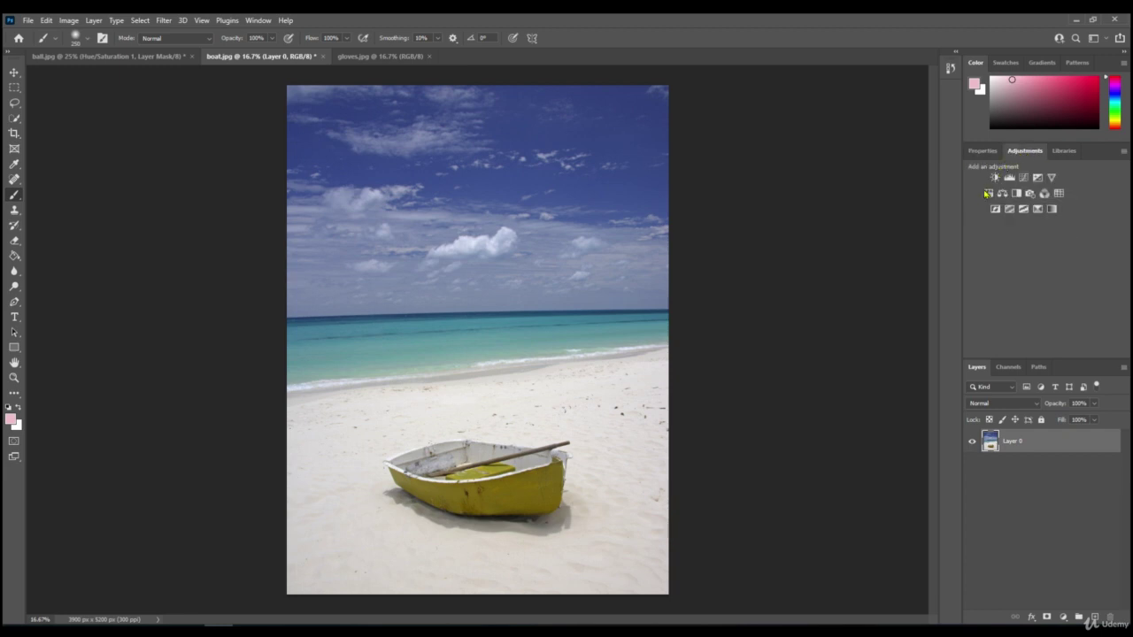
click(988, 195)
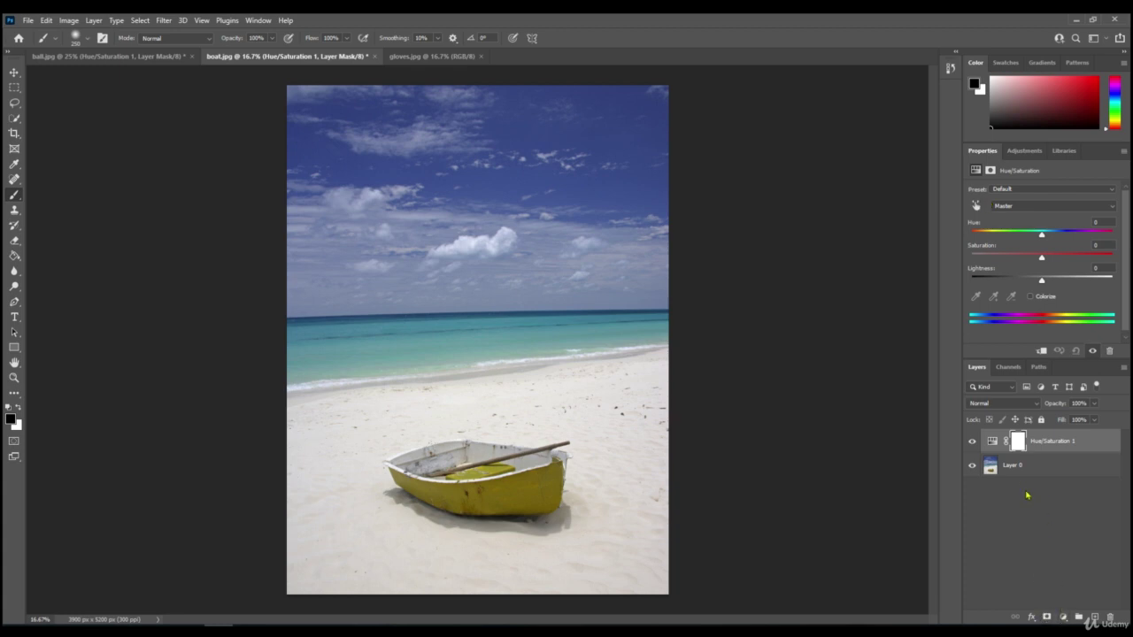
Step: Restrict the adjustment to Yellows and set Hue to +23, turning the boat lime green
click(1018, 207)
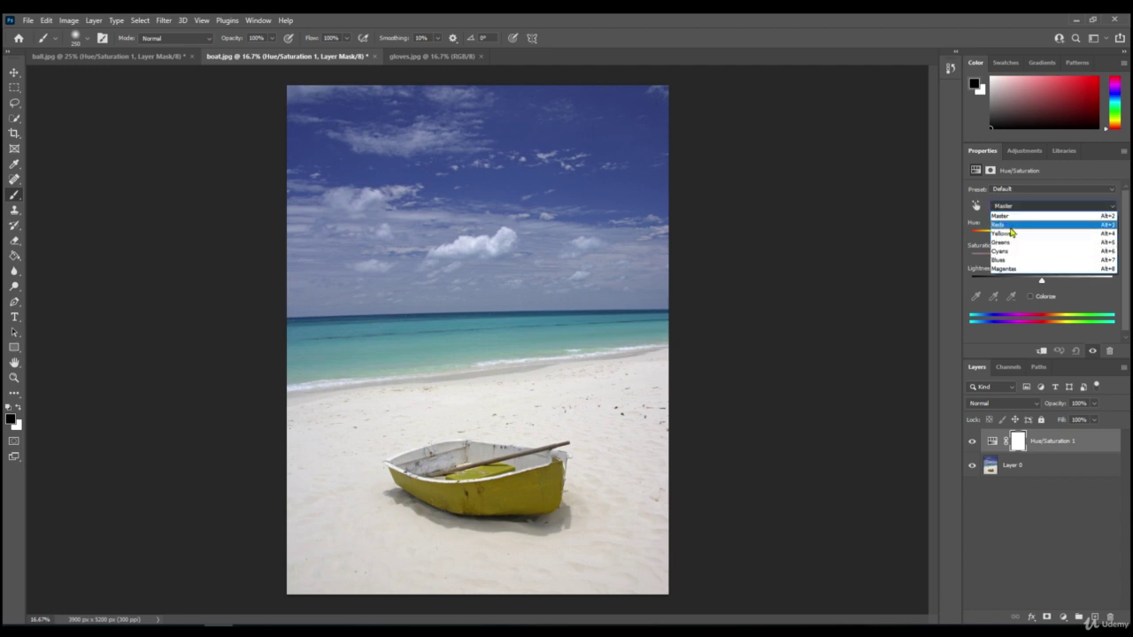
click(1012, 235)
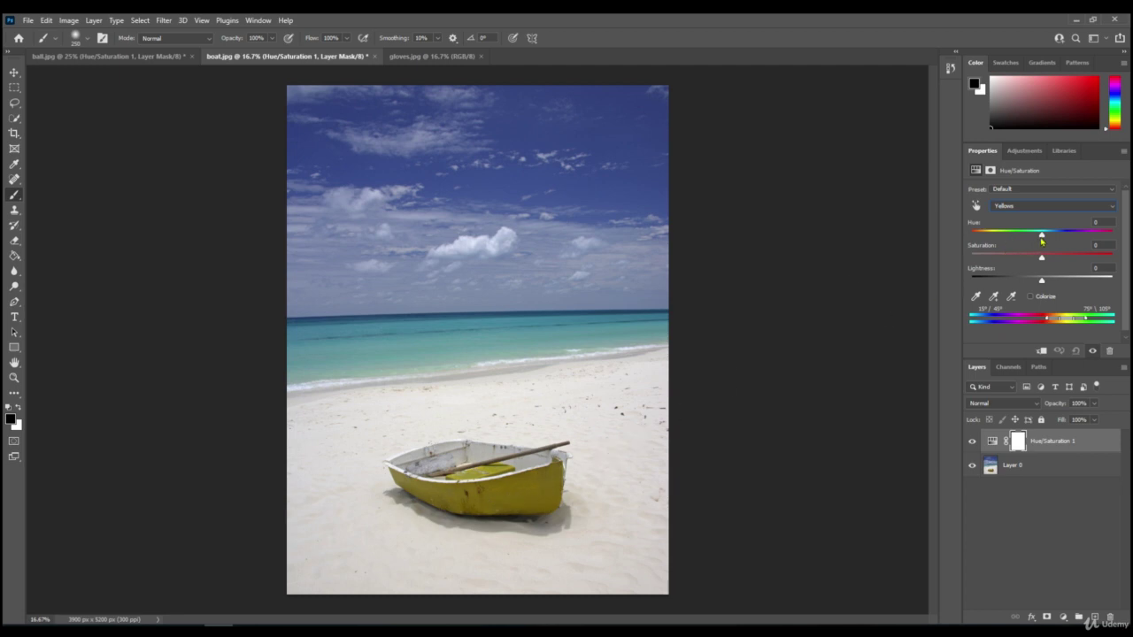
drag(1041, 240, 1071, 235)
drag(1072, 237, 1045, 252)
mouse_move(1045, 237)
mouse_down()
mouse_move(1032, 237)
mouse_move(1058, 239)
mouse_move(1030, 239)
mouse_move(1058, 244)
mouse_up()
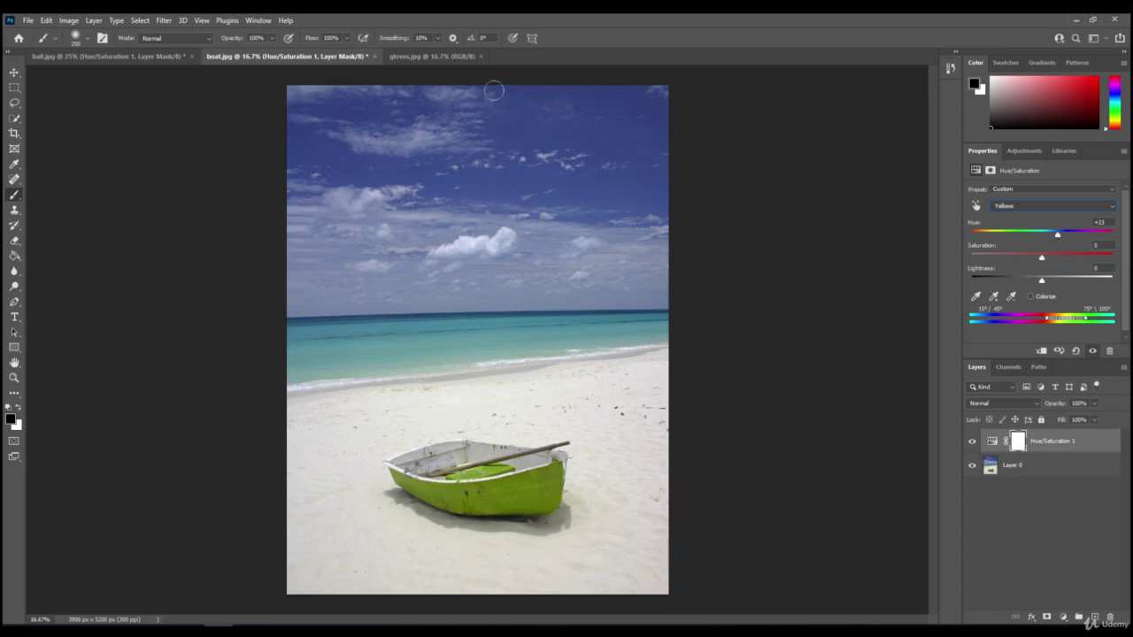
Step: Switch to the gloves.jpg photo of colourful gloves
click(411, 59)
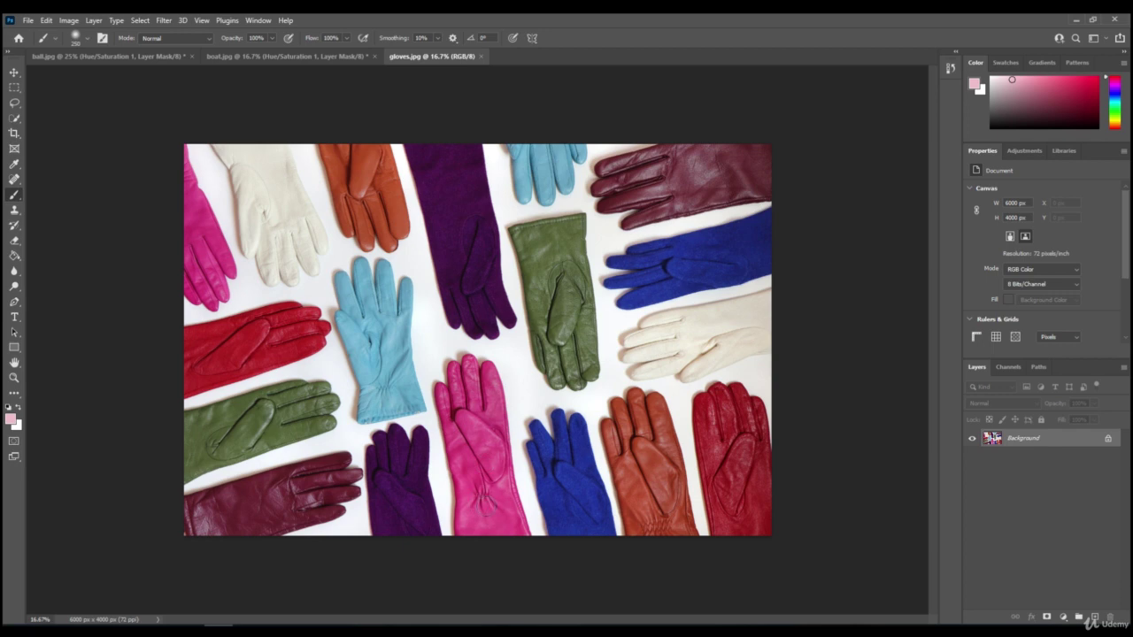
Step: Unlock the gloves' Background, add a Hue/Saturation layer, try the Hue slider, then bring up the layer's options
click(1107, 438)
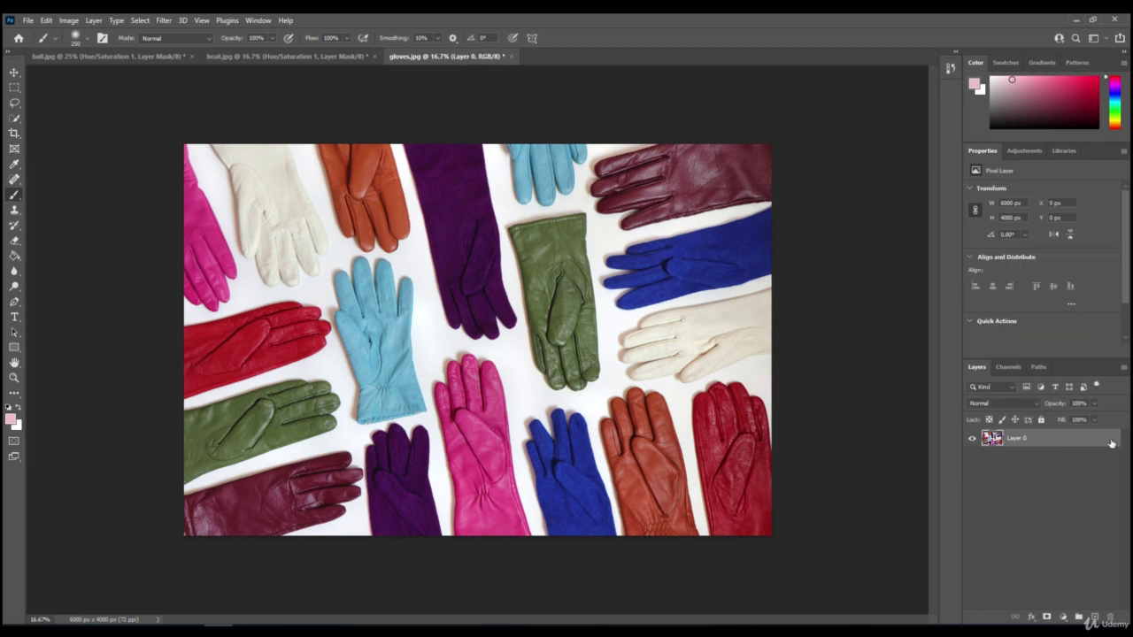
click(1023, 152)
click(990, 193)
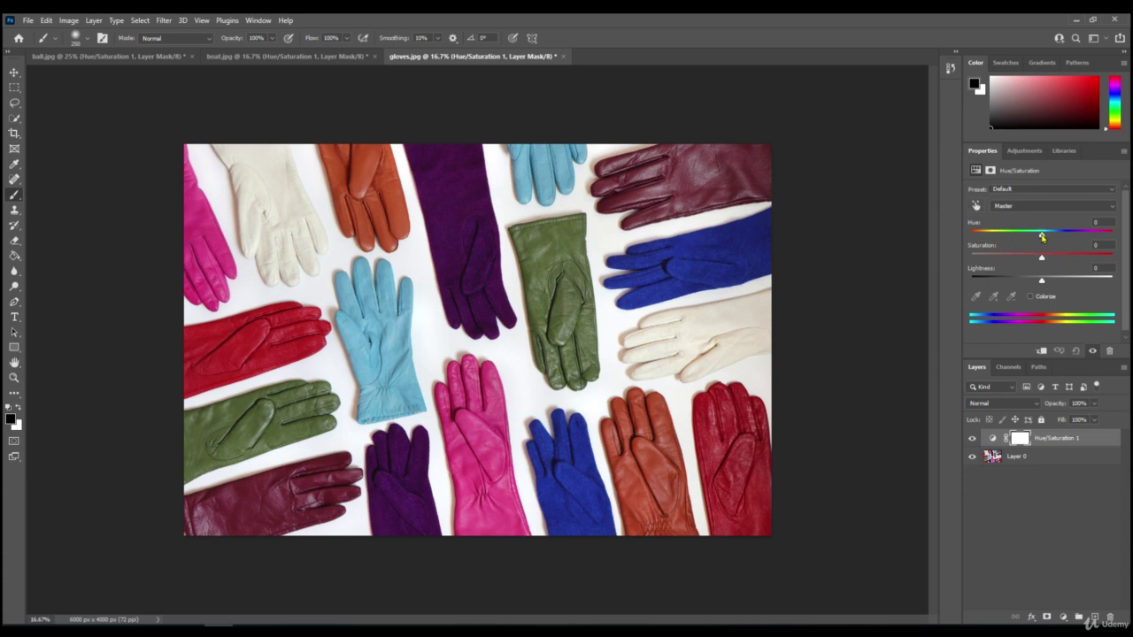
mouse_move(1041, 236)
mouse_down()
mouse_move(972, 232)
mouse_move(1097, 226)
mouse_move(989, 226)
mouse_move(1065, 228)
mouse_move(1039, 232)
mouse_up()
right_click(1060, 440)
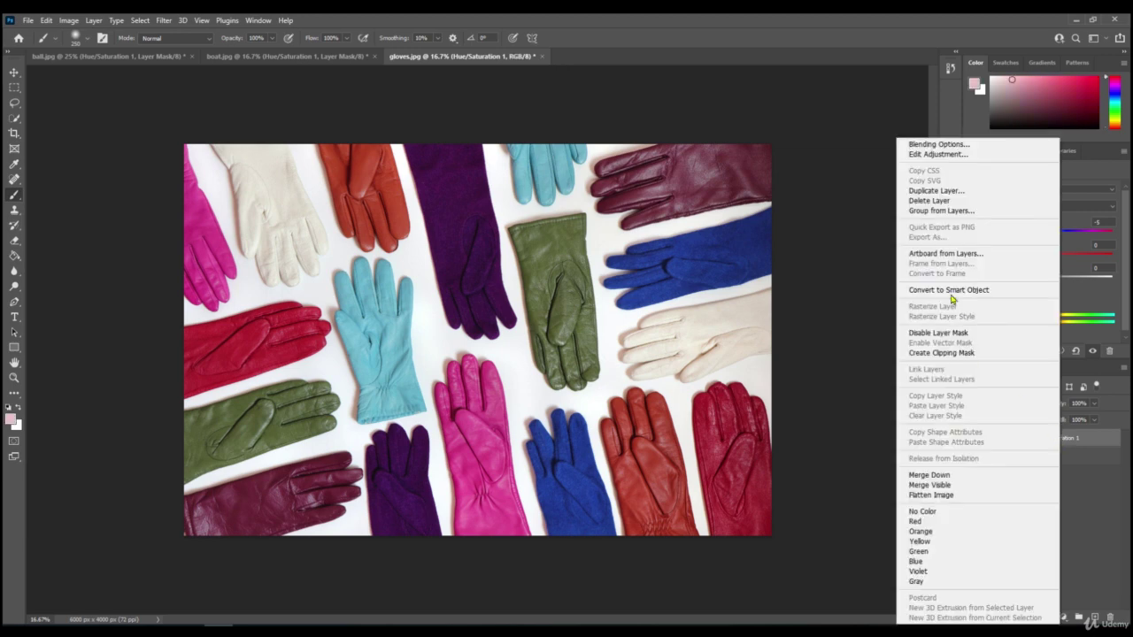
Step: Delete Hue/Saturation 1 and add a new Hue/Saturation adjustment layer to the gloves
click(926, 201)
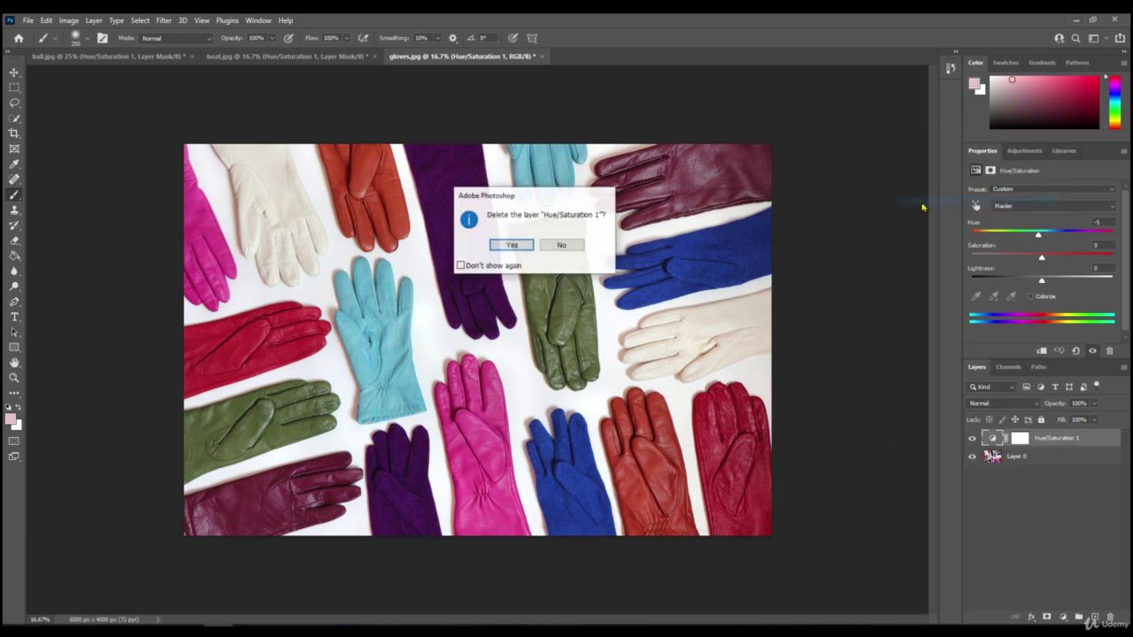
click(511, 246)
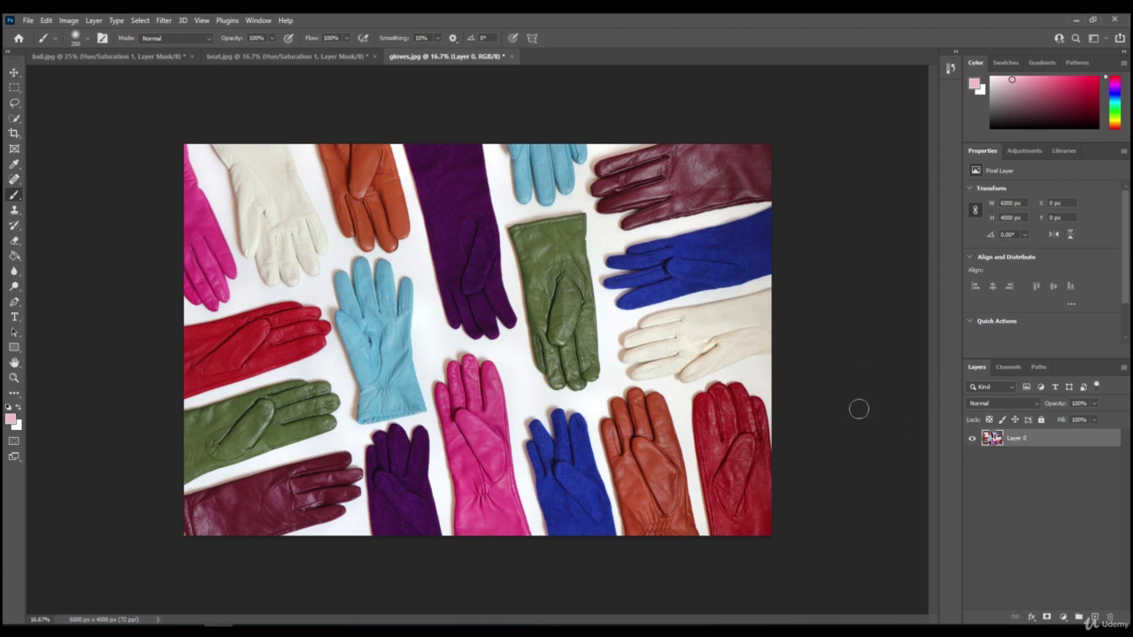
click(1019, 152)
click(987, 193)
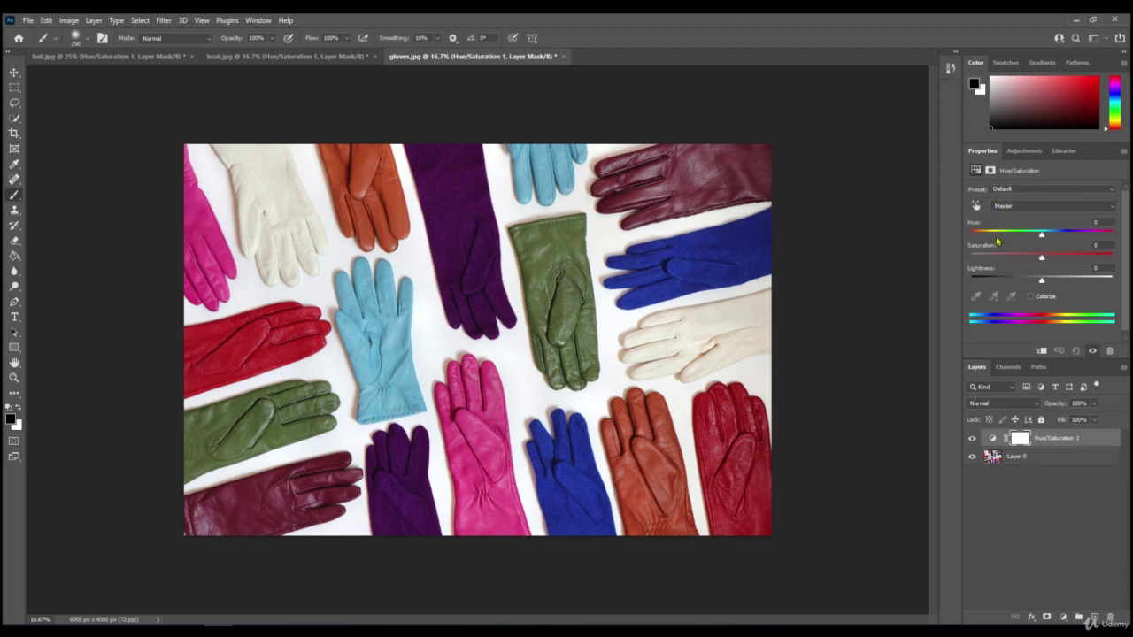
Step: Limit the adjustment to Reds and set Hue to about -30, turning red gloves magenta
click(1021, 208)
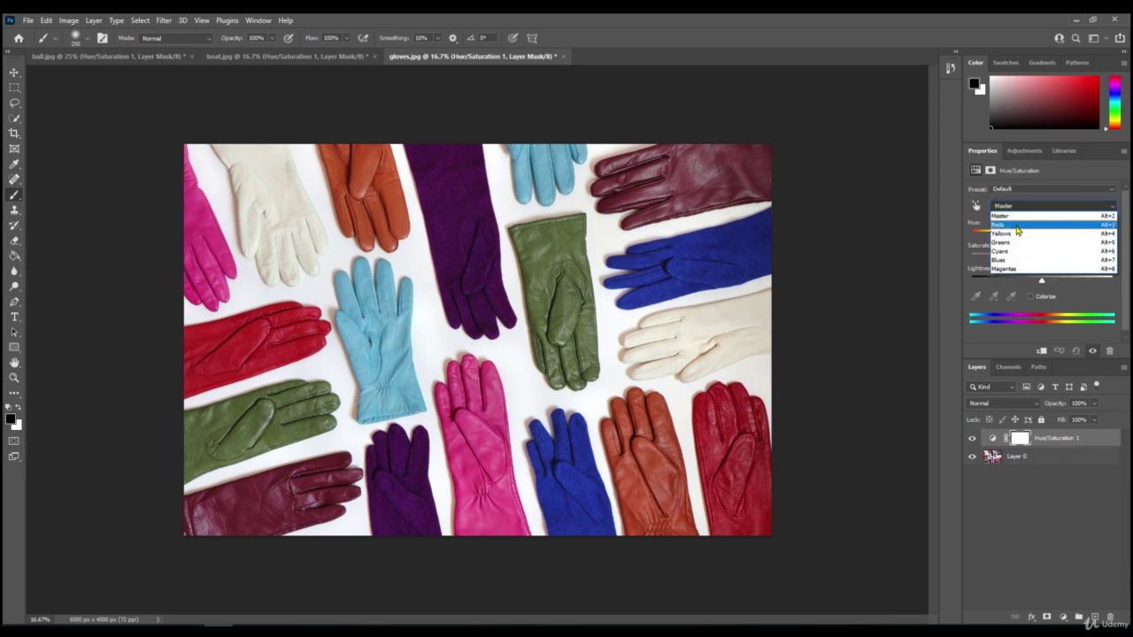
click(1018, 229)
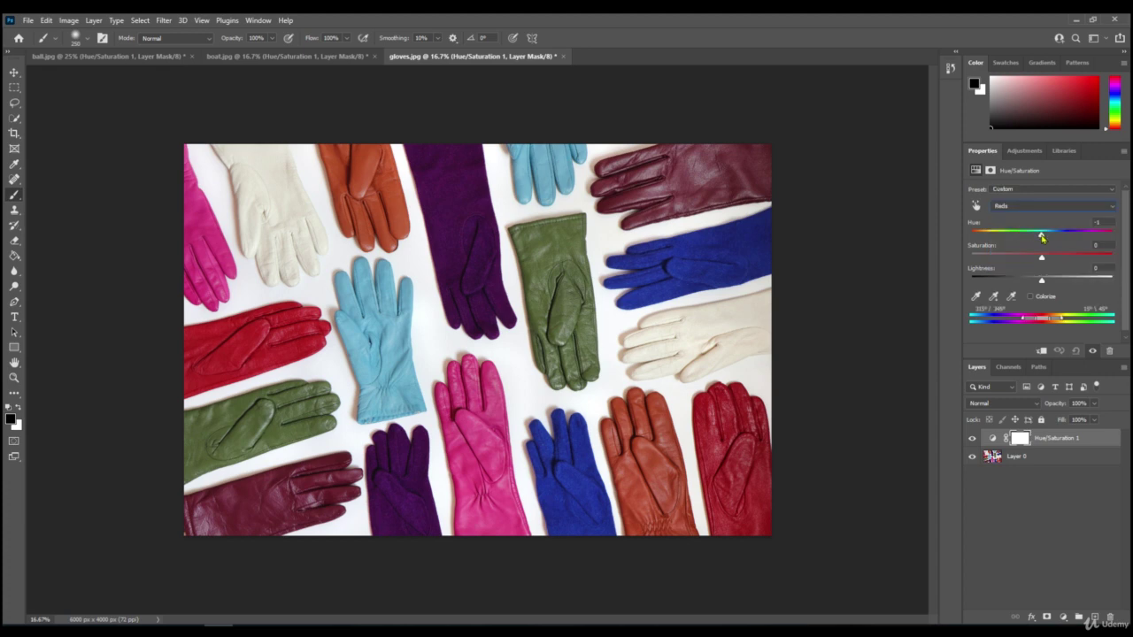
mouse_move(1041, 237)
mouse_down()
mouse_move(1116, 241)
mouse_move(1013, 257)
mouse_move(1117, 259)
mouse_move(1037, 267)
mouse_move(1129, 257)
mouse_move(1022, 261)
mouse_move(1069, 261)
mouse_move(1018, 254)
mouse_move(1070, 251)
mouse_move(998, 245)
mouse_move(1079, 242)
mouse_move(1021, 244)
mouse_up()
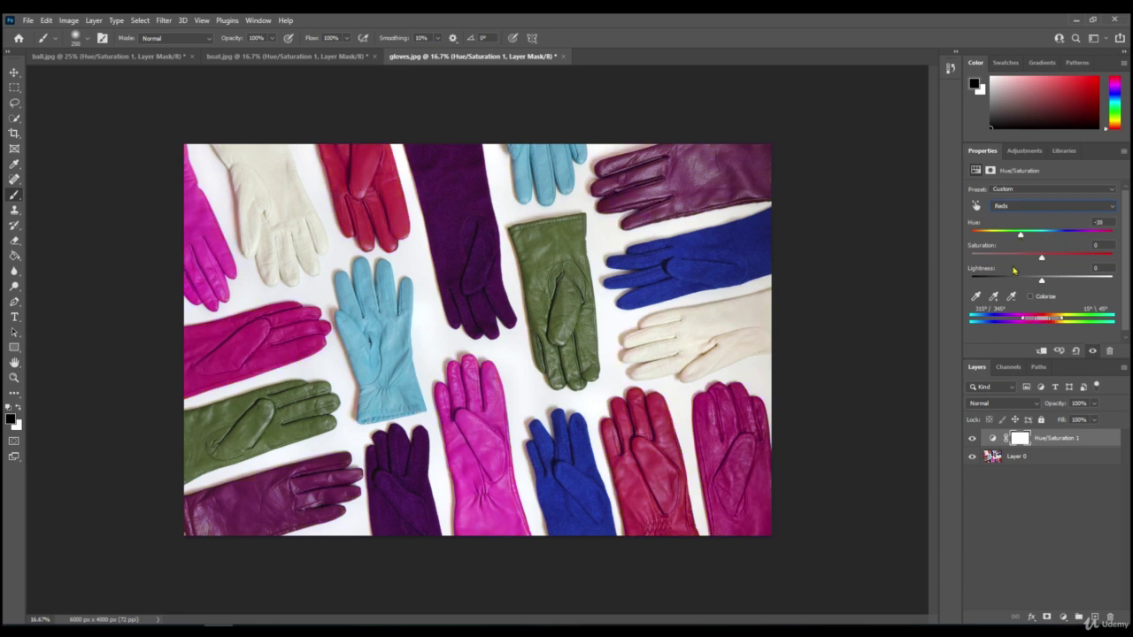
Step: Delete the magenta Hue/Saturation layer and add a new Hue/Saturation adjustment with Ctrl+U
right_click(1054, 439)
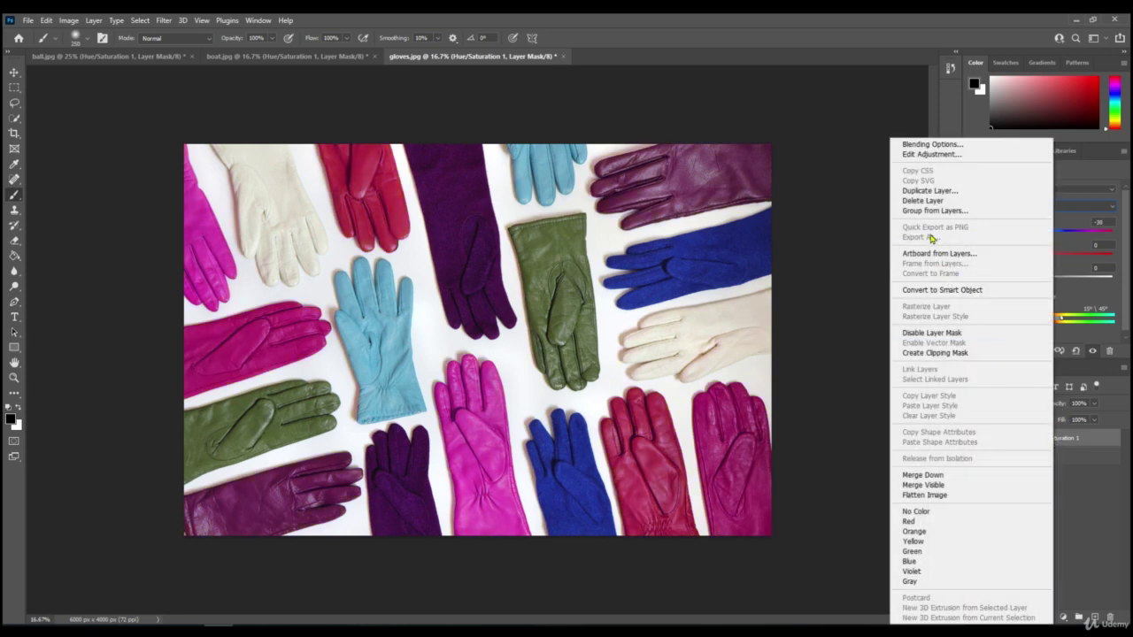
click(911, 201)
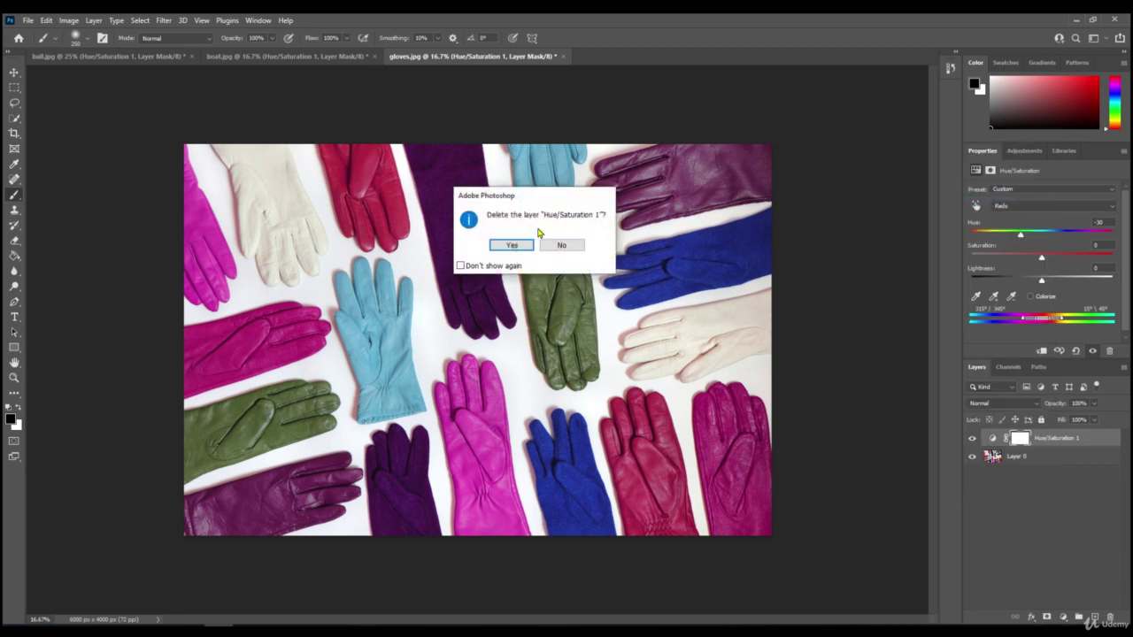
click(512, 245)
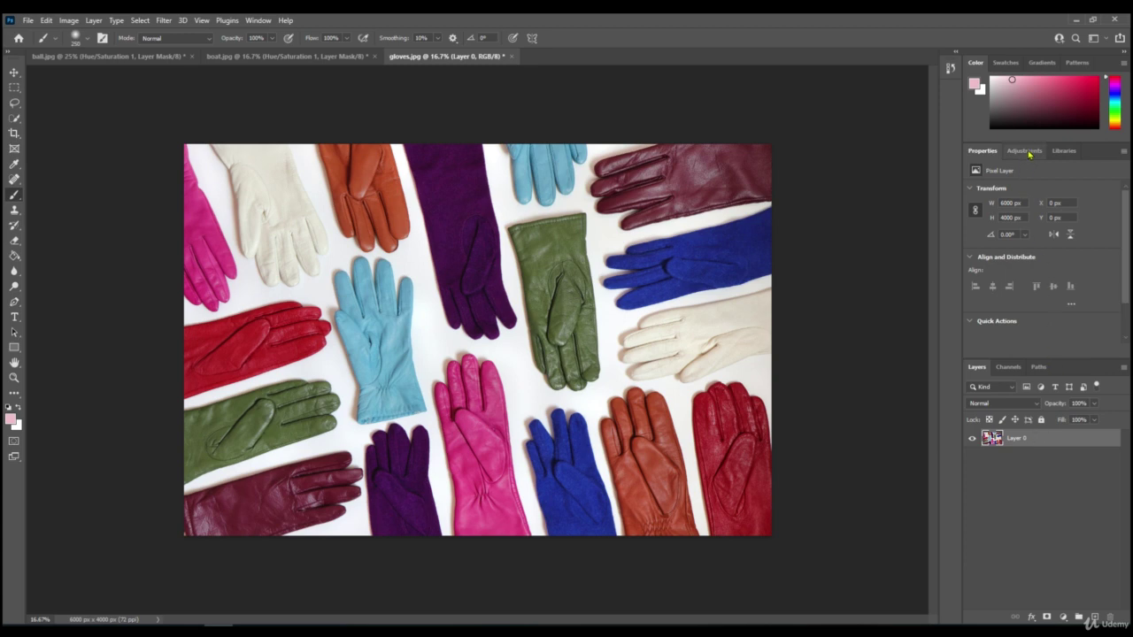
key(ctrl+u)
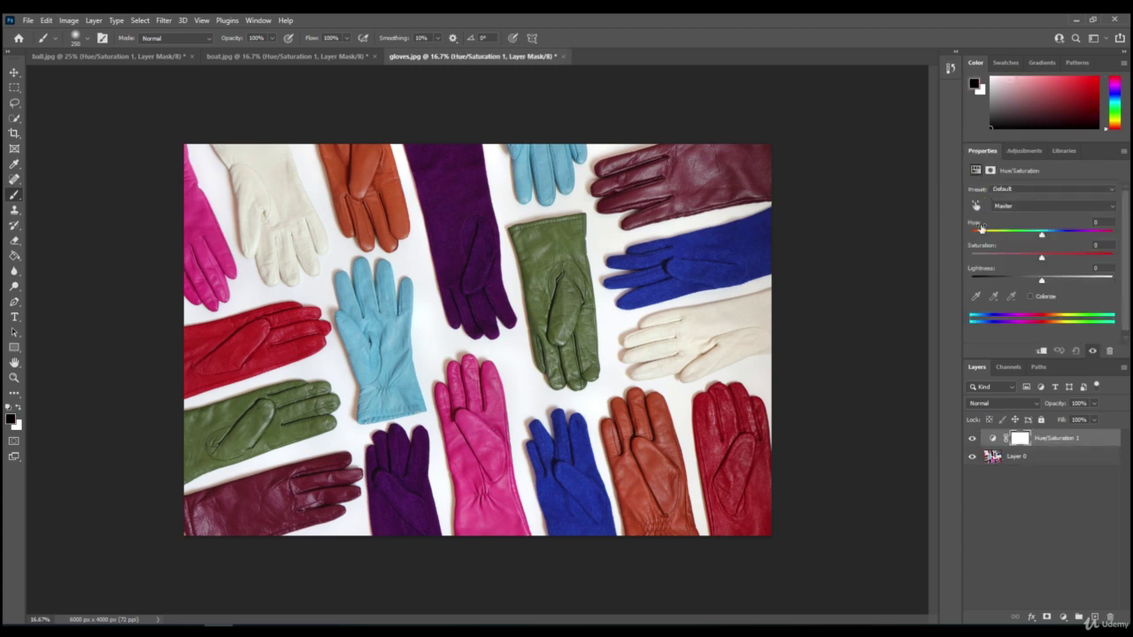
Step: Set the new adjustment to the Reds range and select its layer mask
click(1010, 208)
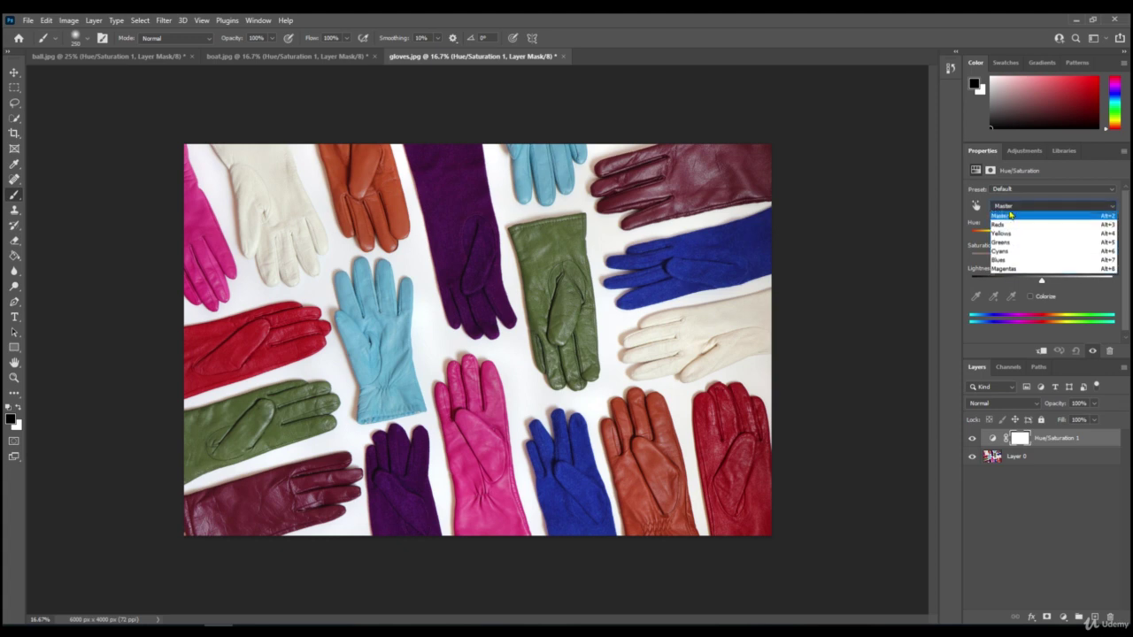
click(1007, 226)
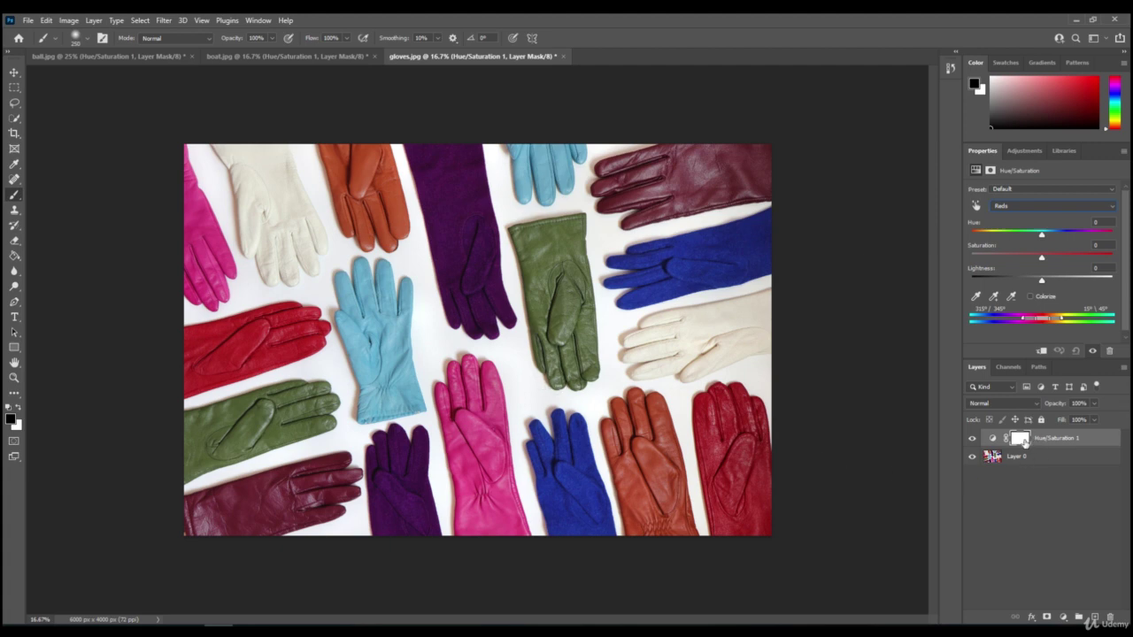
click(1018, 440)
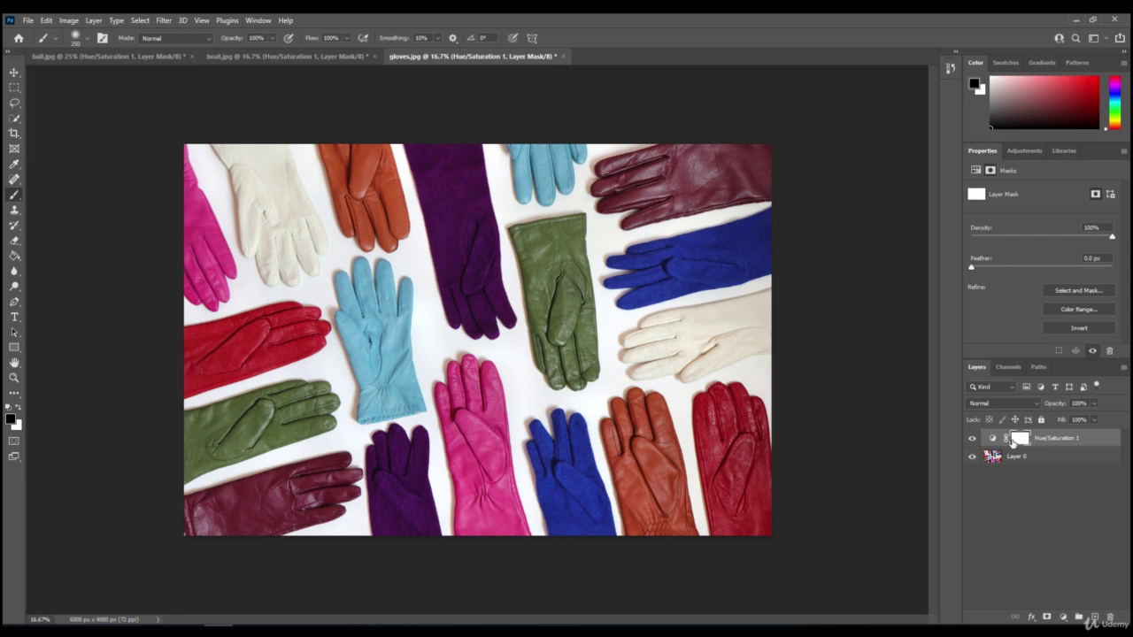
Step: Quick-select the bottom-centre pink glove, then add the left pink glove to the selection
click(16, 118)
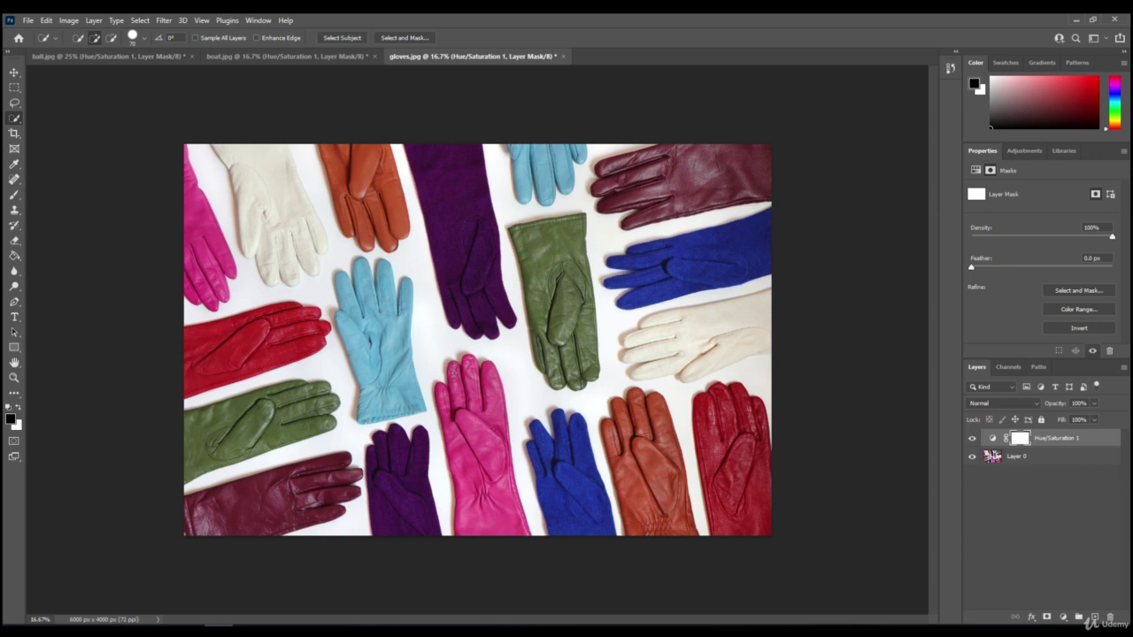
mouse_move(483, 370)
mouse_down()
mouse_move(466, 411)
mouse_move(498, 510)
mouse_up()
drag(181, 148, 201, 209)
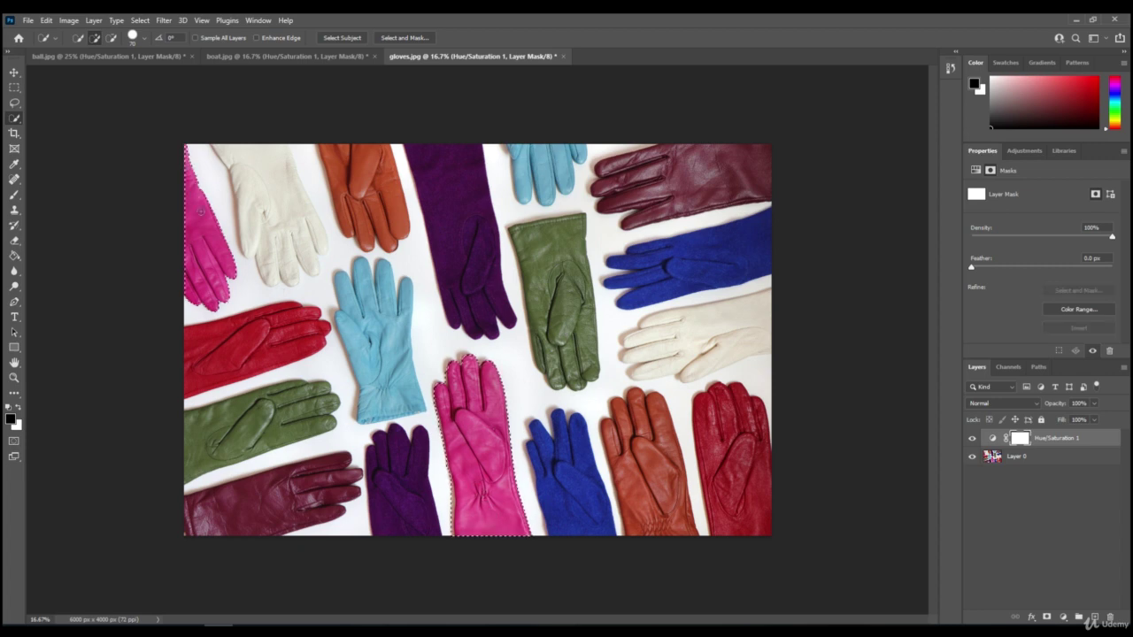
Step: Add a gloves-masked Hue/Saturation layer and set Hue to about +63 for golden yellow
click(1025, 152)
click(988, 194)
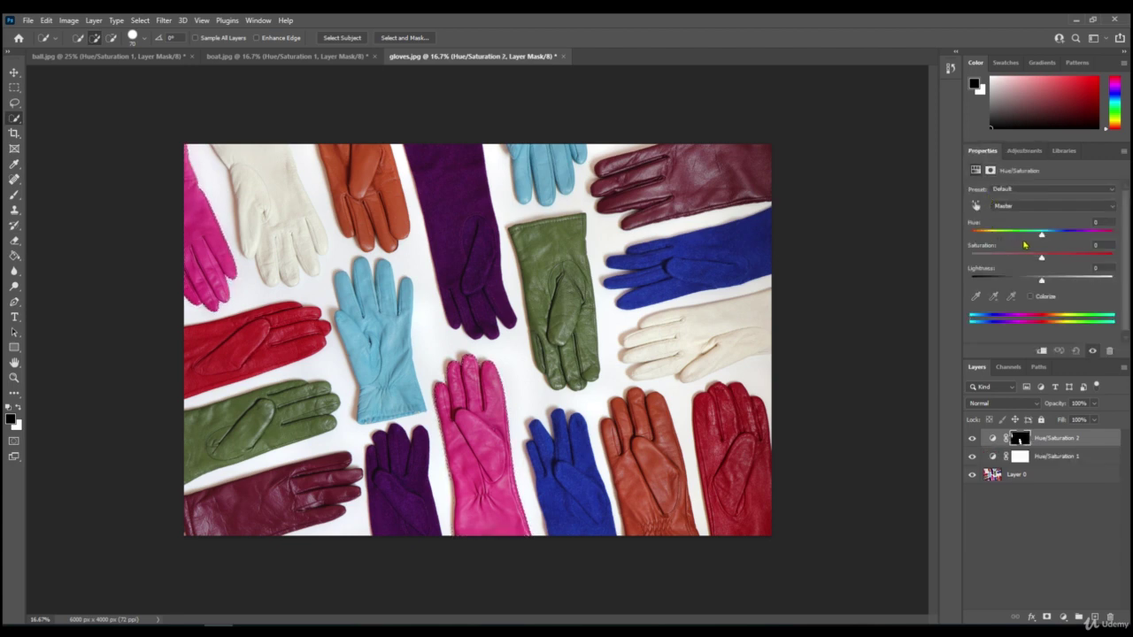
drag(1042, 232, 992, 226)
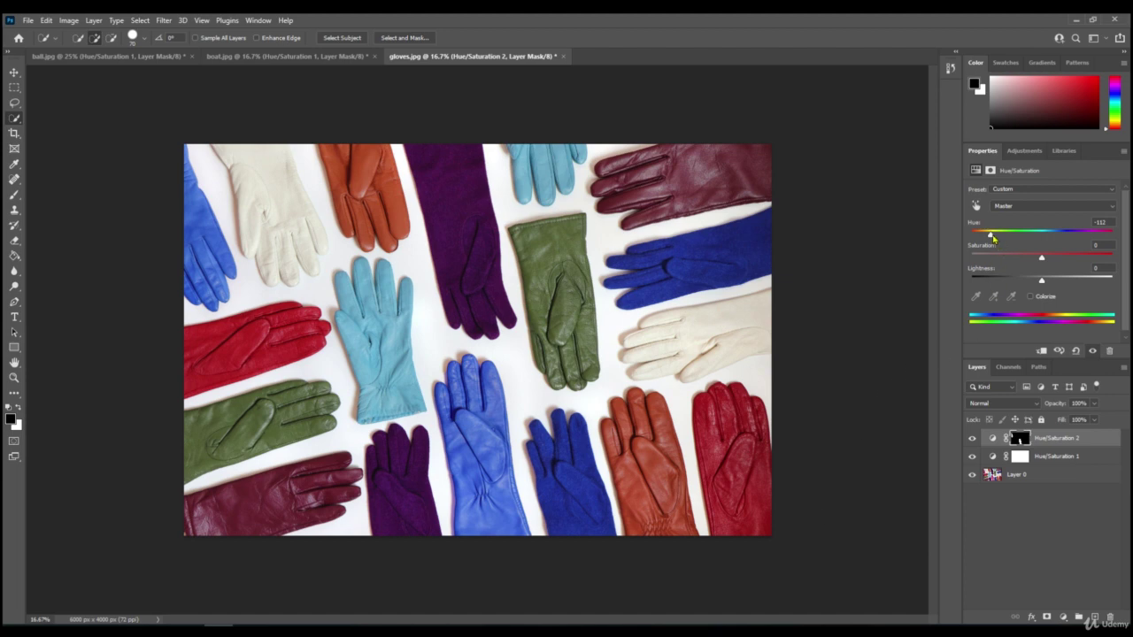
drag(992, 237, 1080, 243)
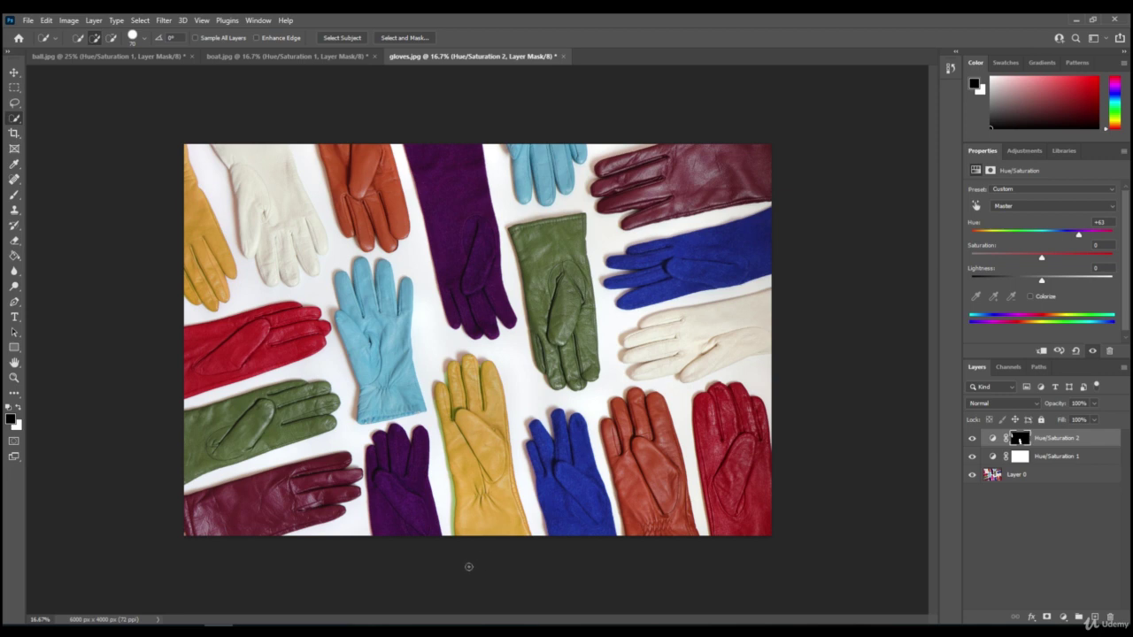
click(279, 59)
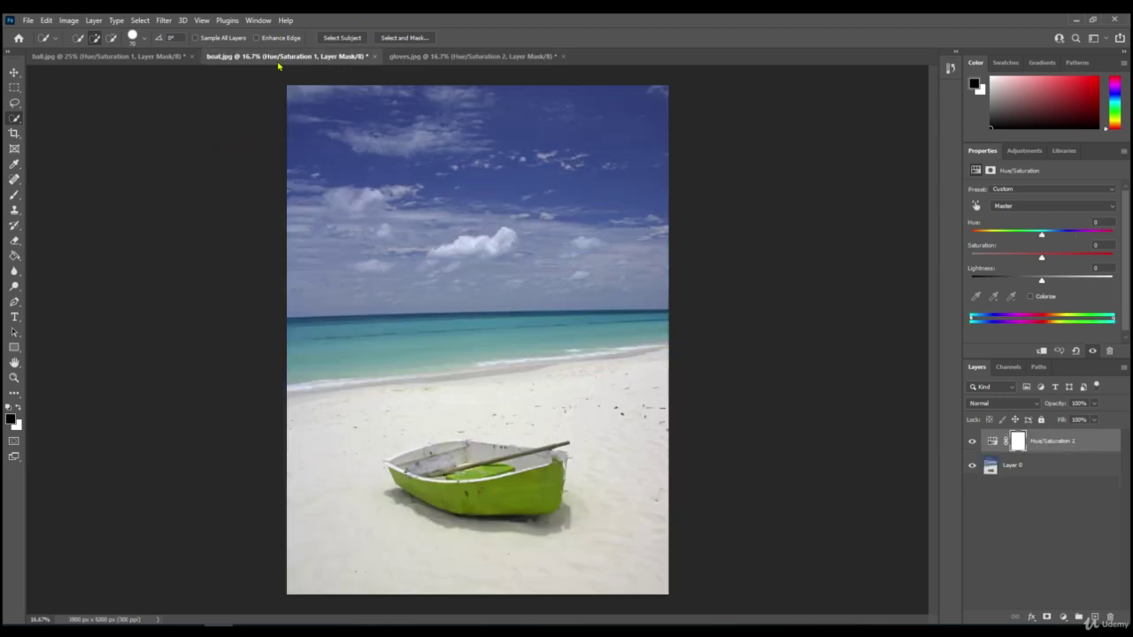
click(130, 58)
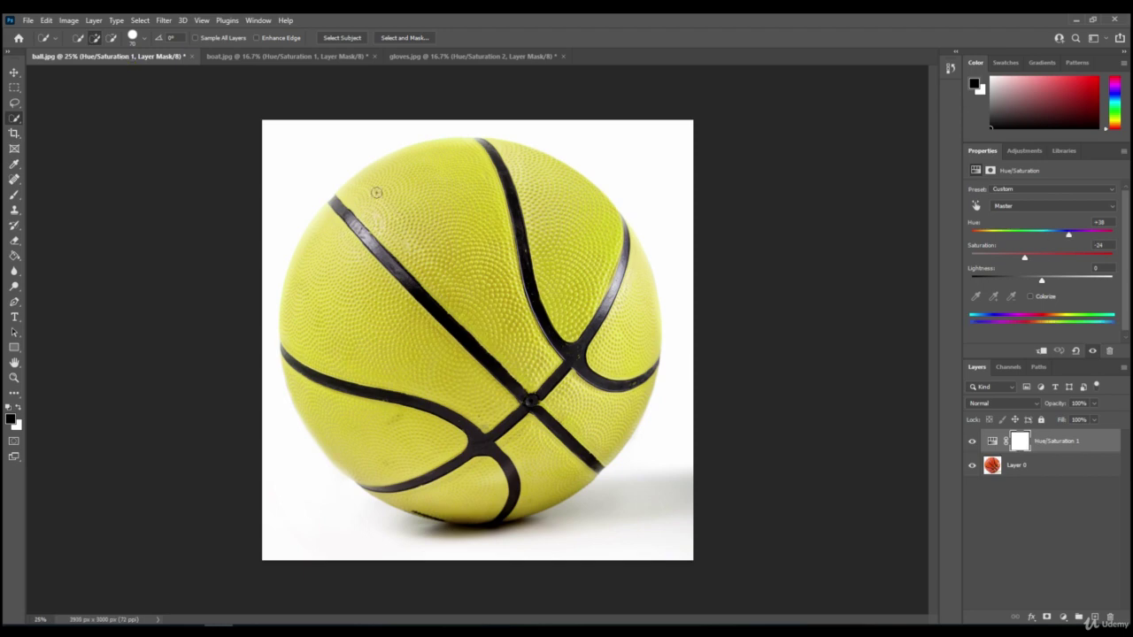
click(298, 58)
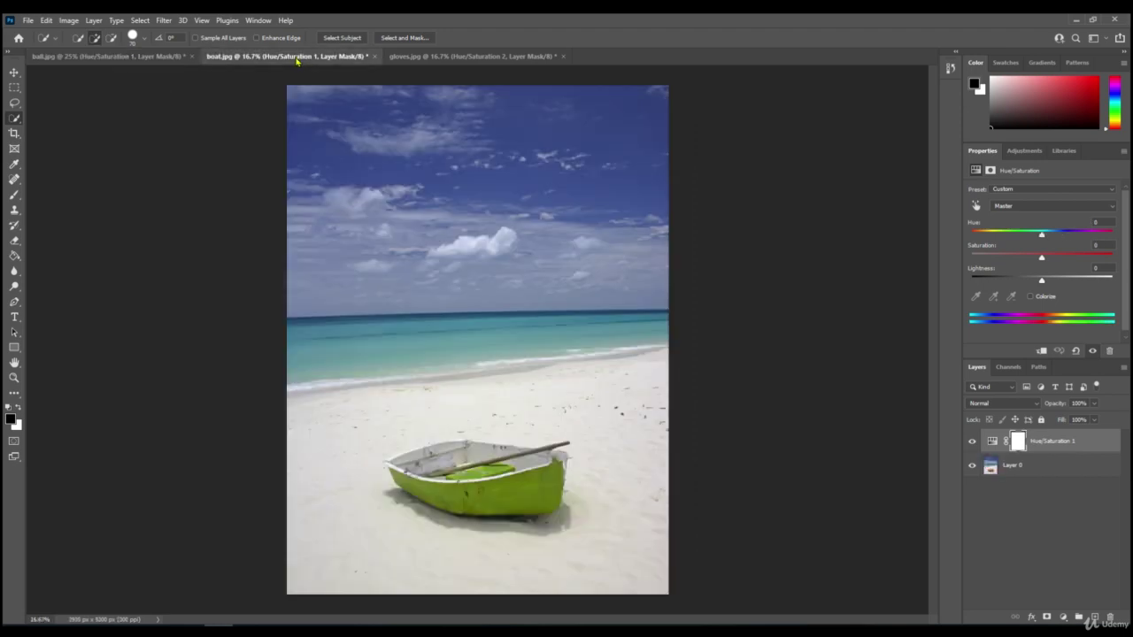
click(1012, 207)
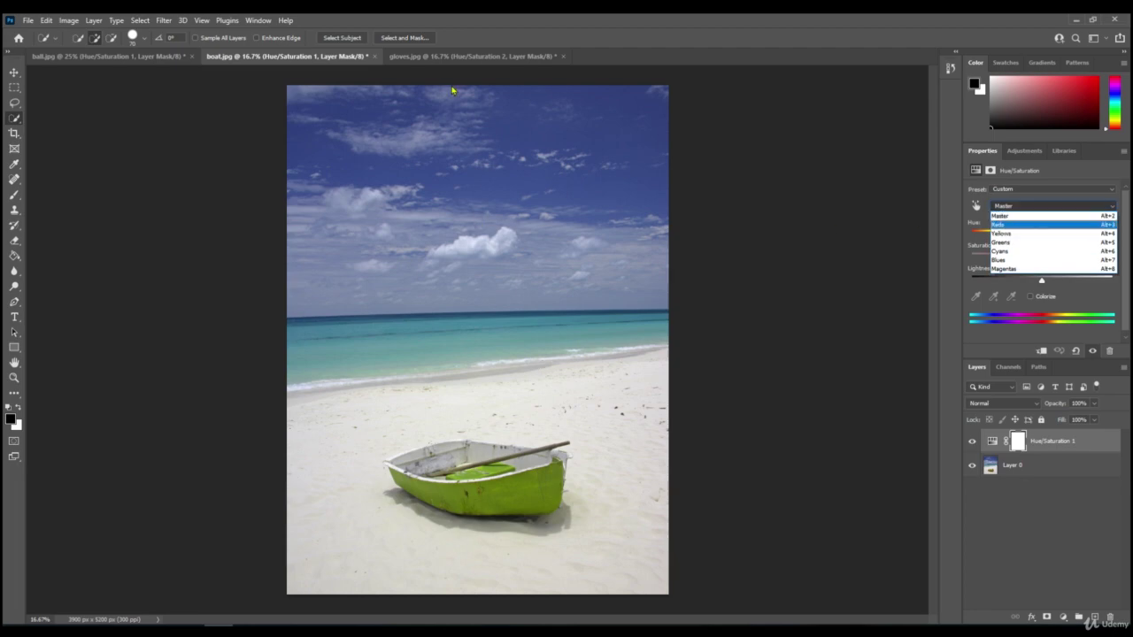
click(459, 59)
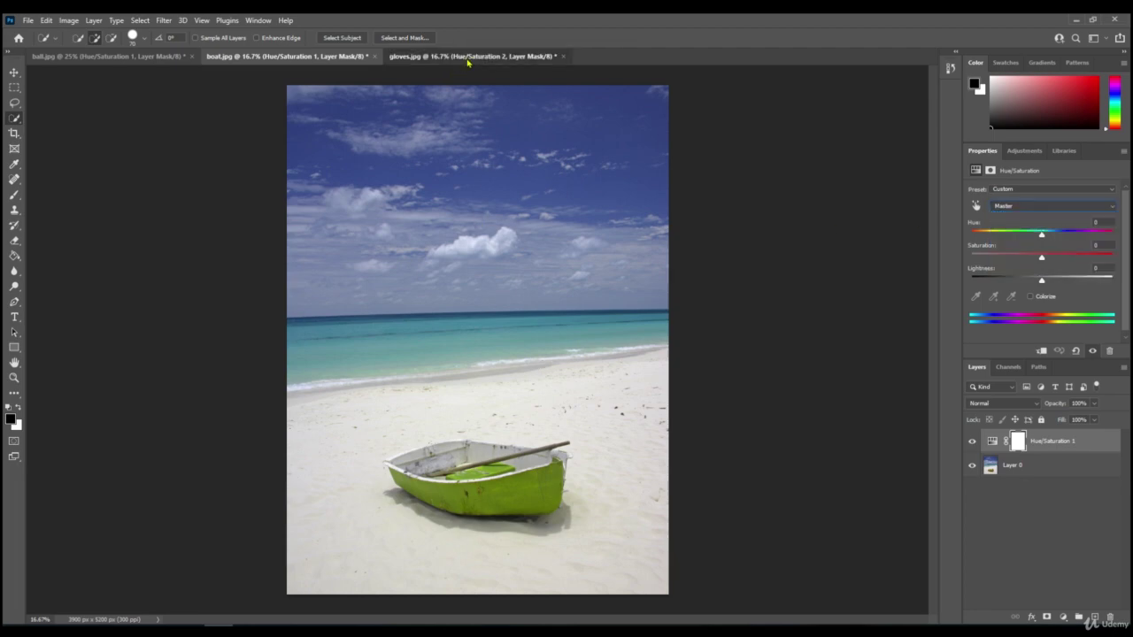
click(458, 58)
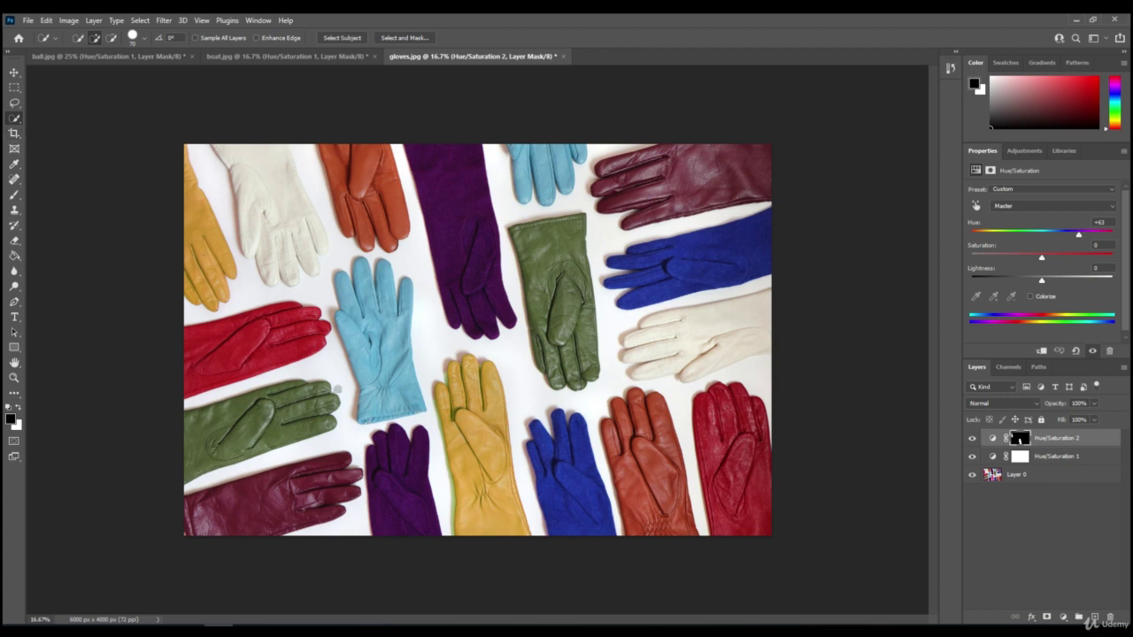